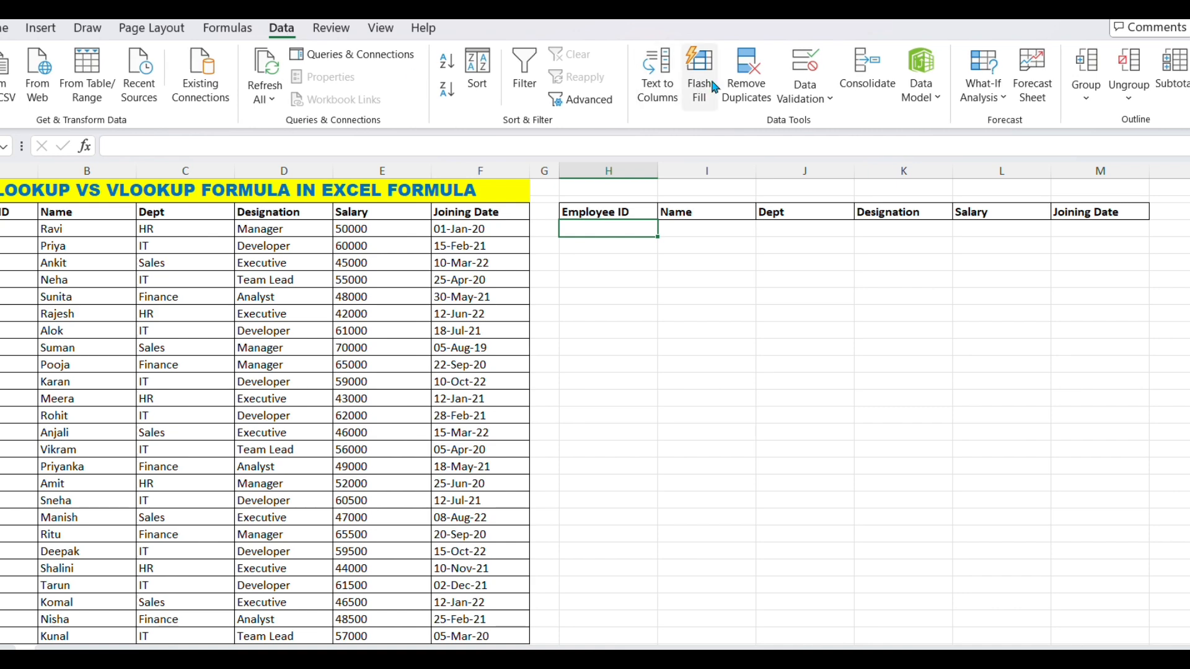
Add a list data validation to H4 under Employee ID, using =$A$4:$A$28 as the source.
click(825, 106)
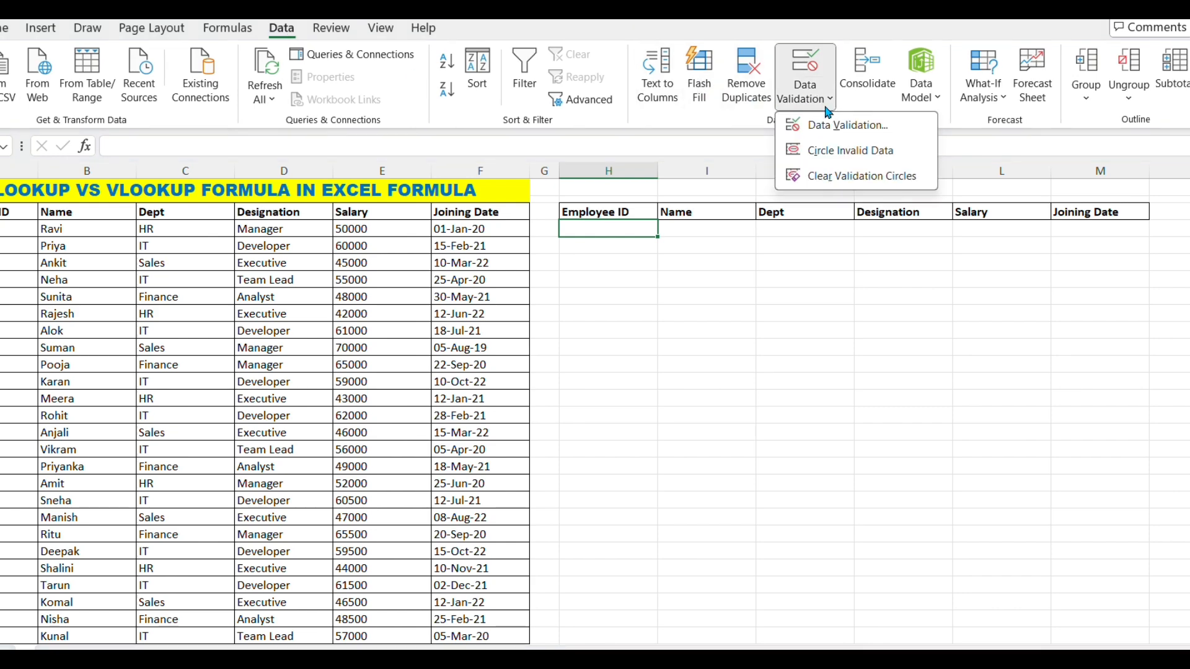
click(838, 129)
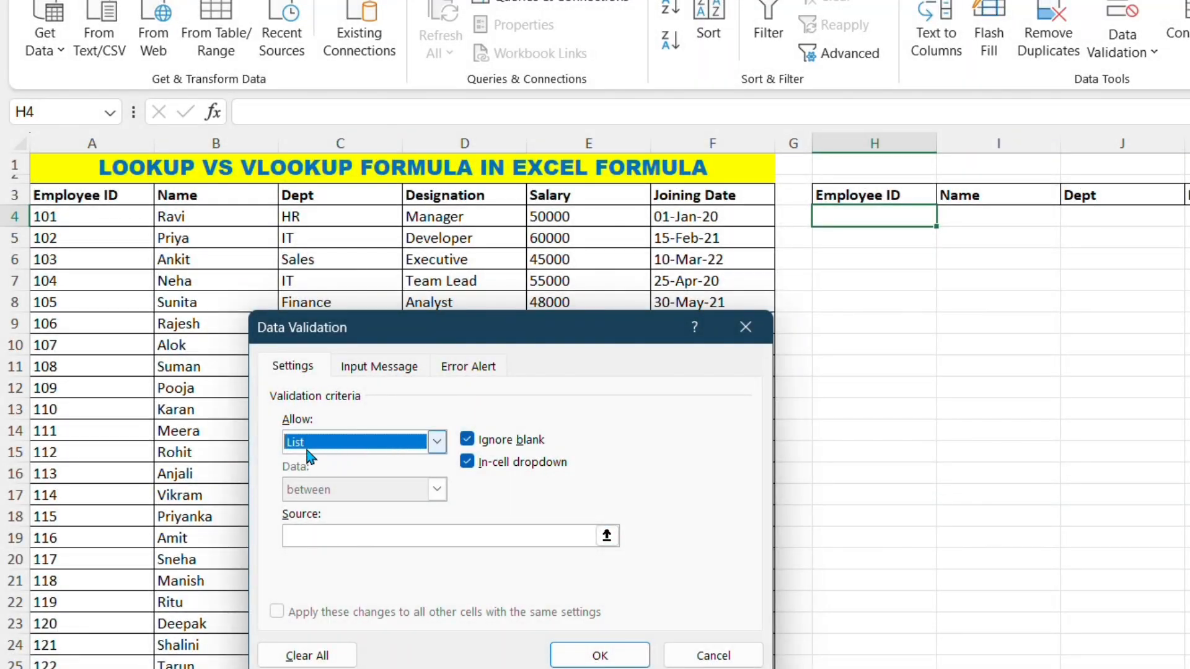
click(311, 538)
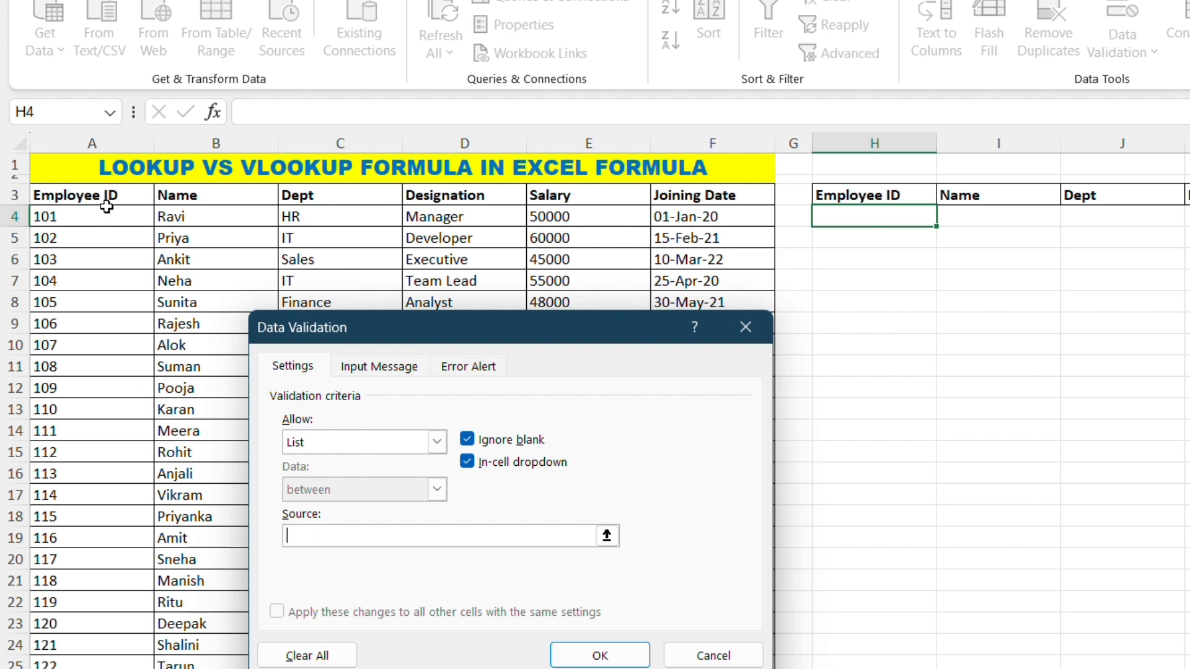
drag(106, 207, 93, 663)
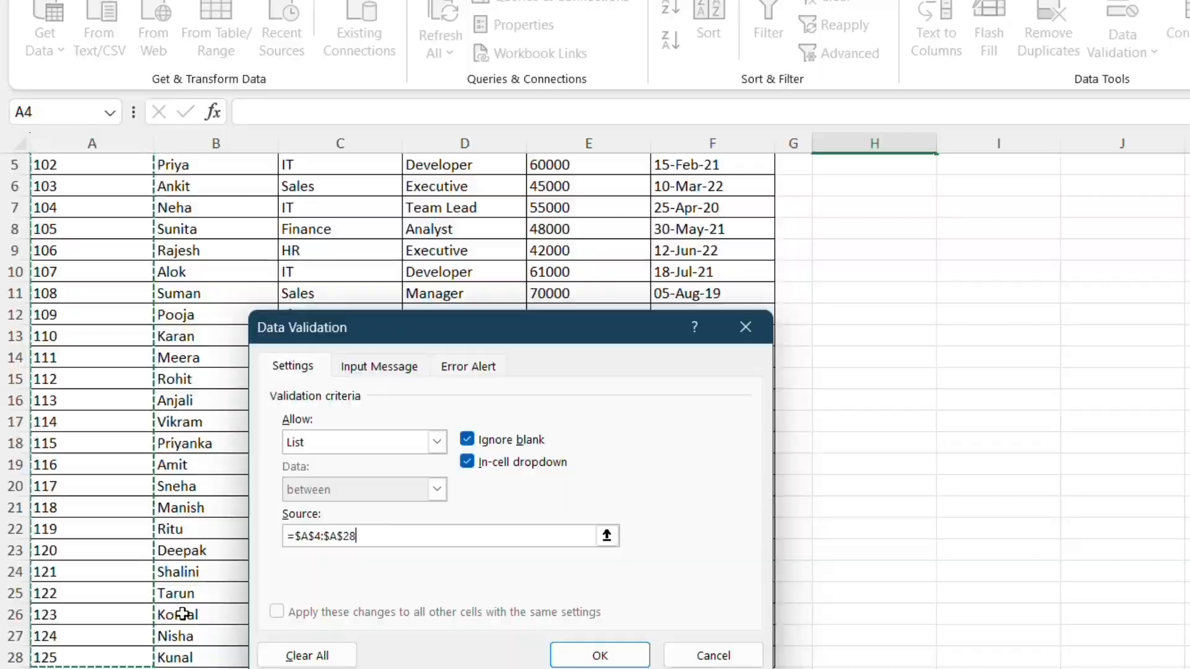
click(600, 656)
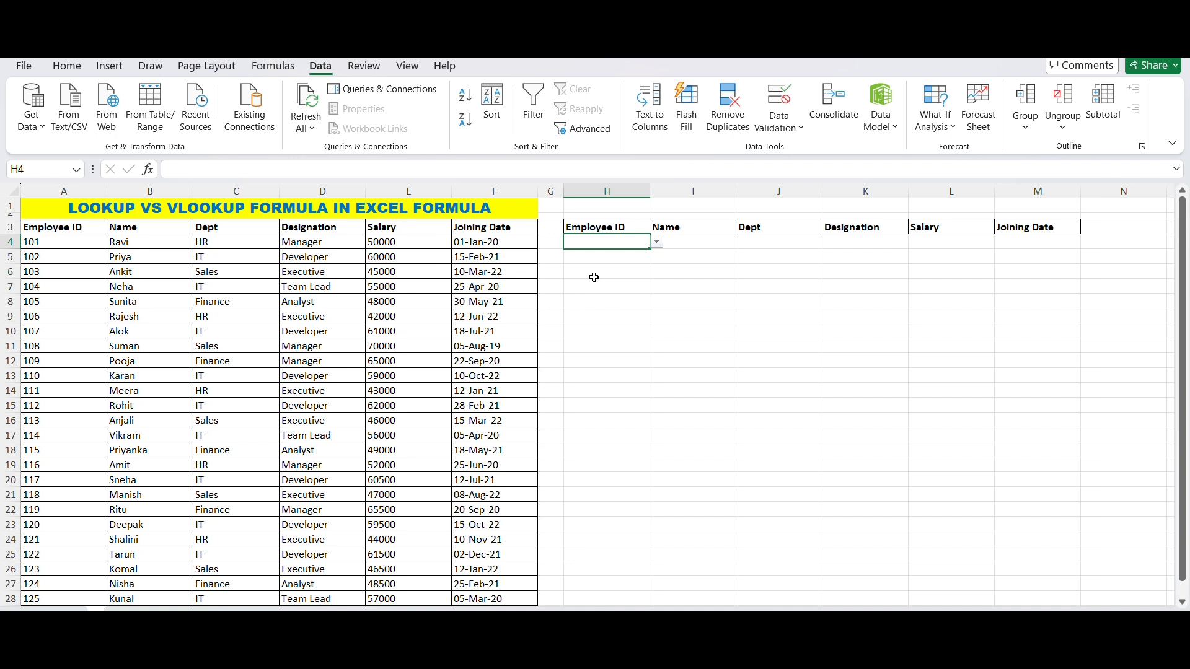
Check the entries offered by the new dropdown list in H4 without choosing one.
click(658, 242)
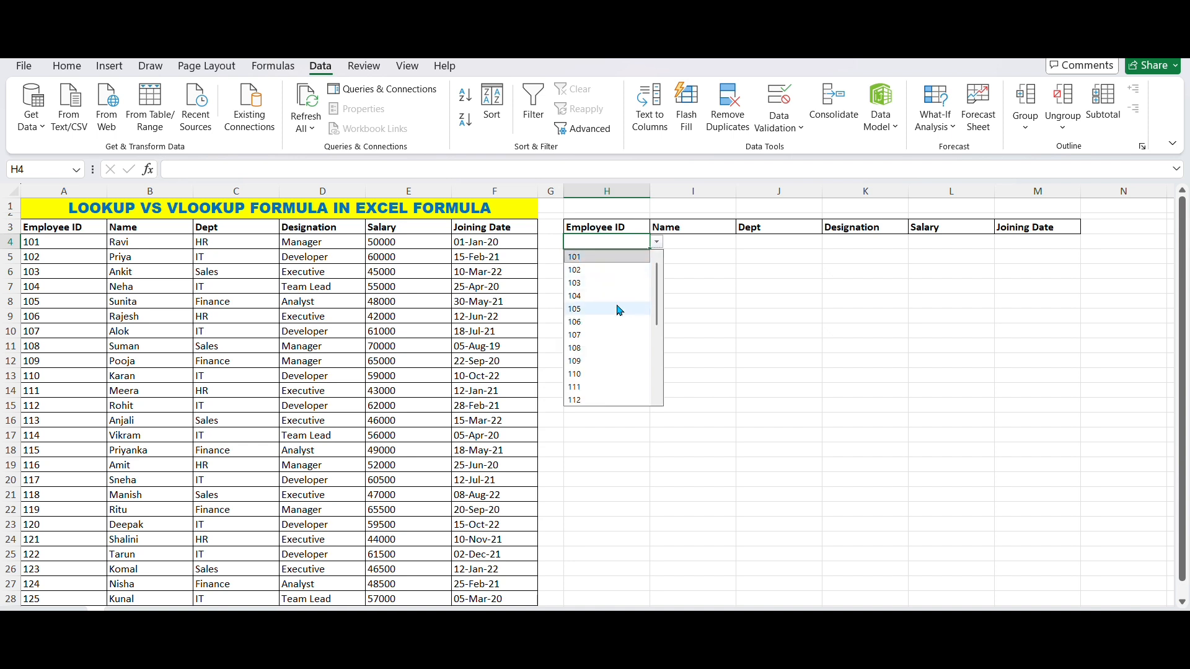
scroll(612, 332, down, 4)
scroll(607, 347, down, 1)
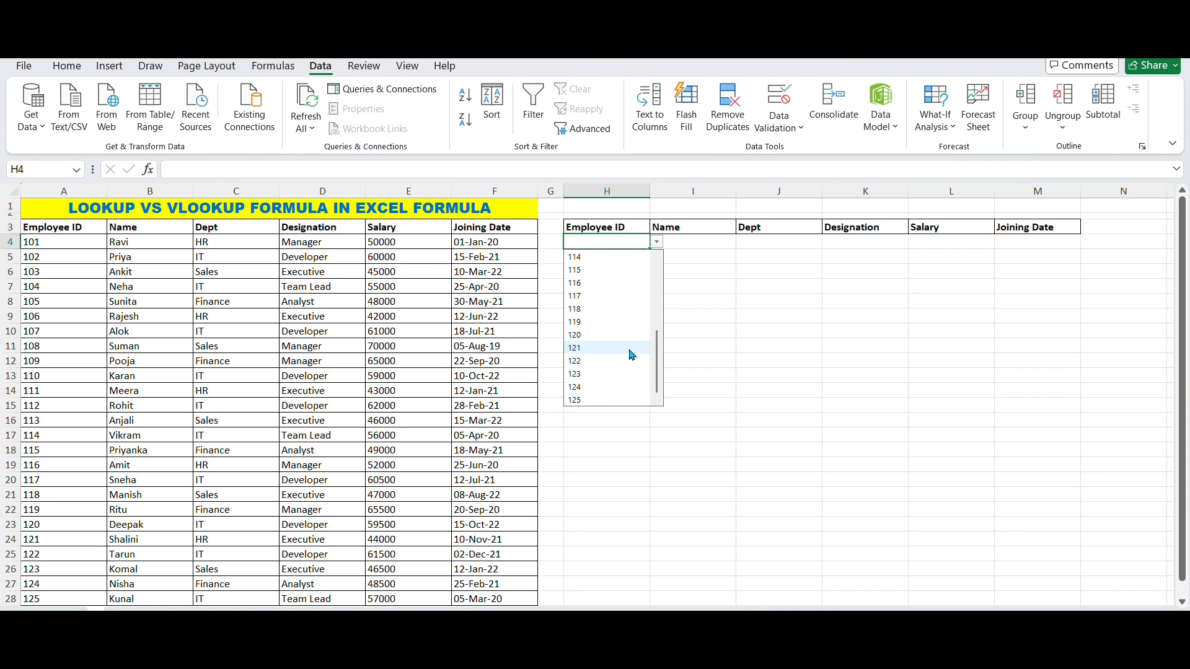
click(705, 339)
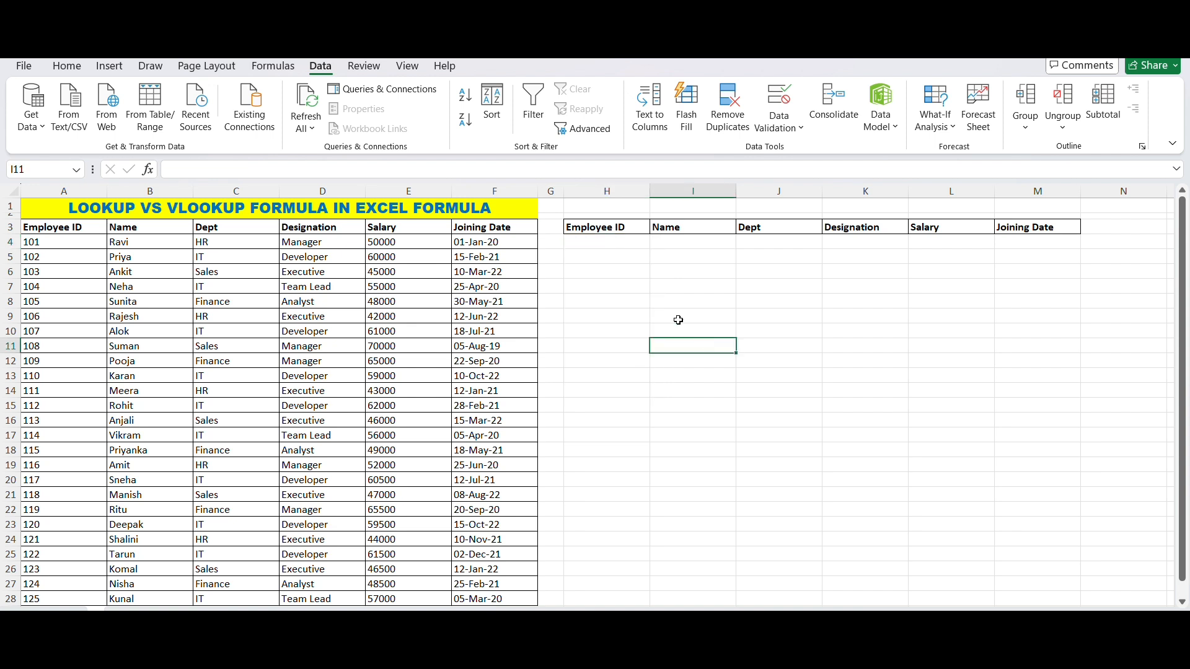
click(635, 244)
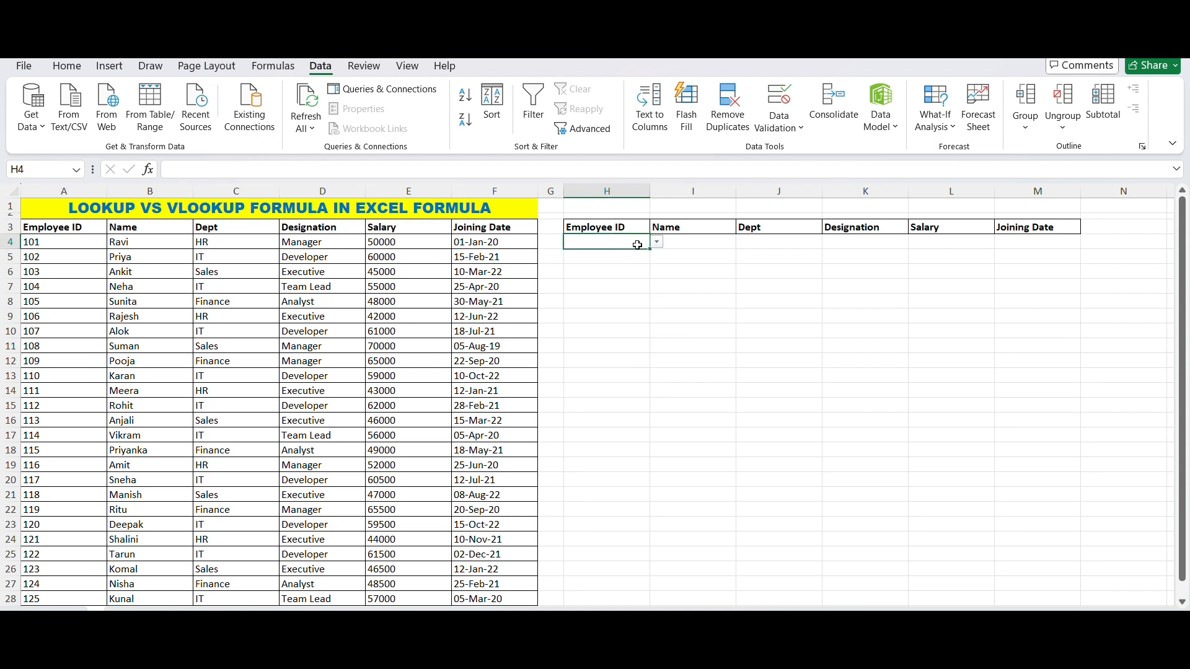
Enter the formula =LOOKUP(H4,A3:F28,B4:B28) in I4 under Name.
click(699, 243)
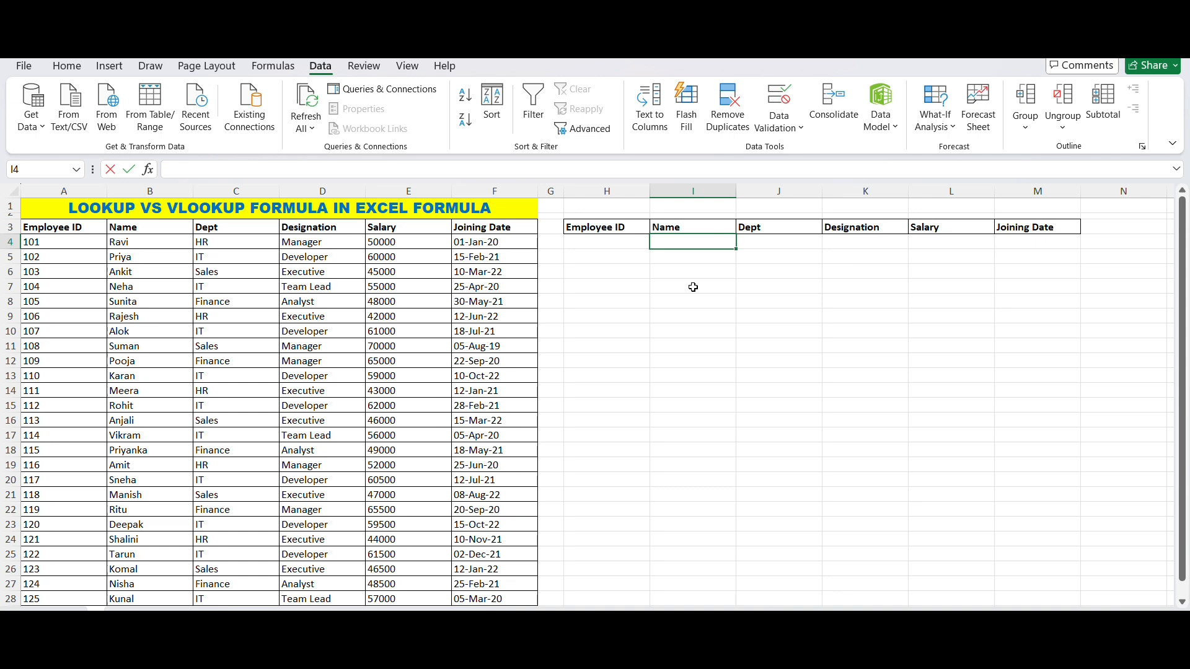
text(=L)
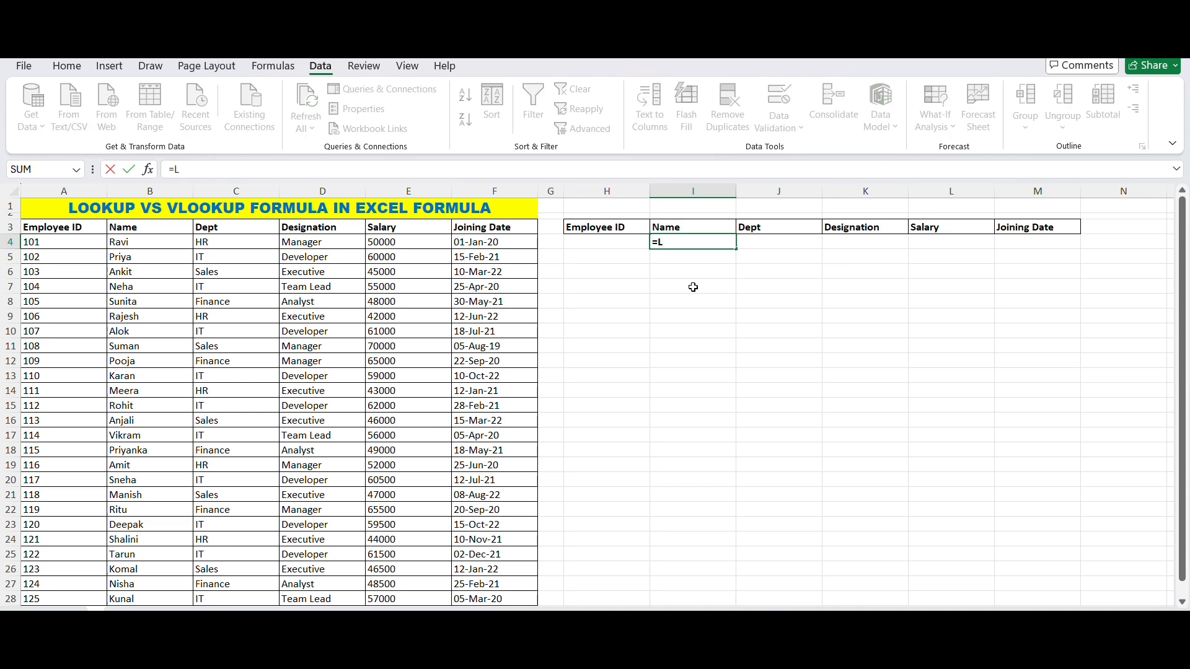
text(OO)
key(Tab)
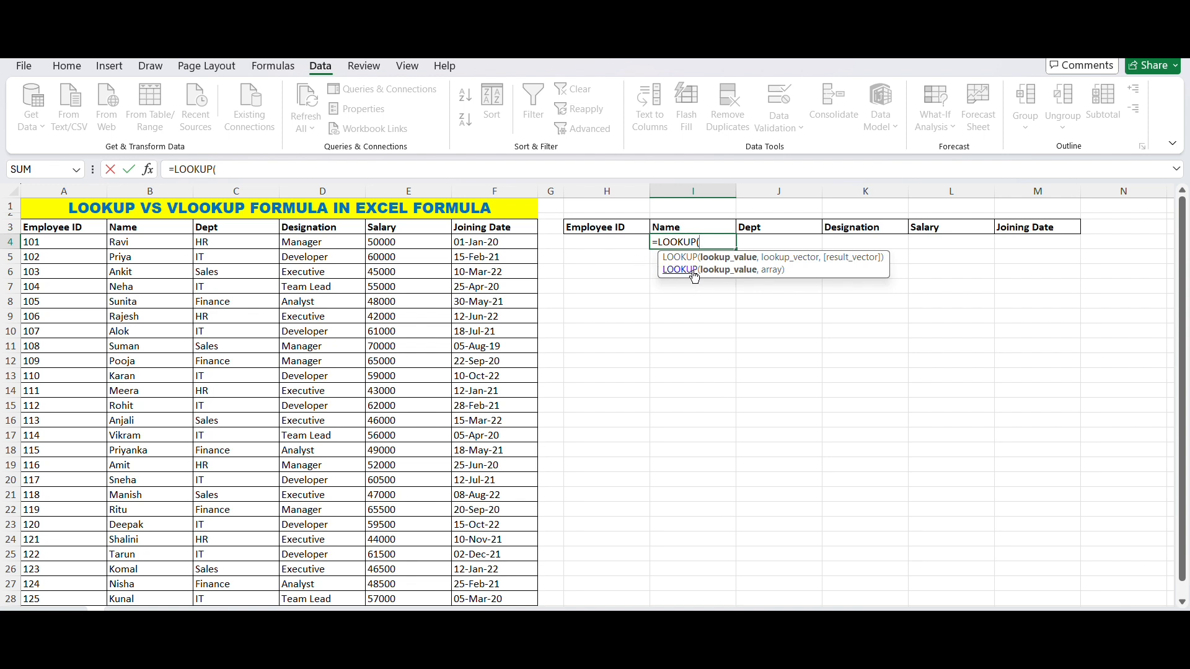
click(623, 242)
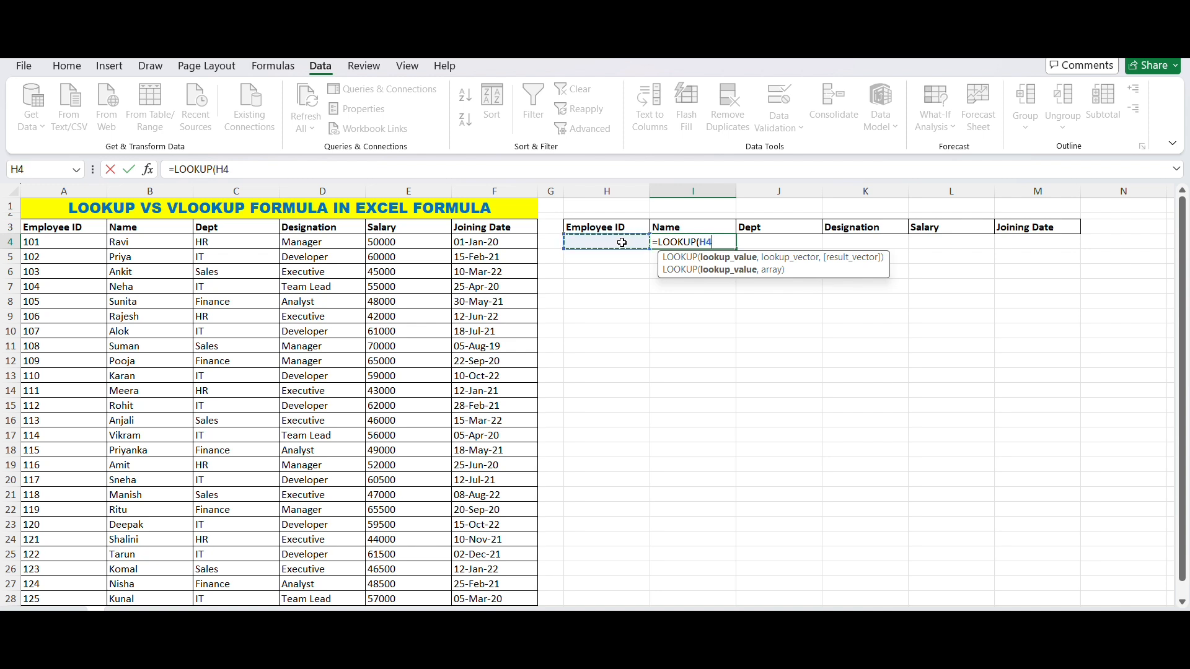
text(,)
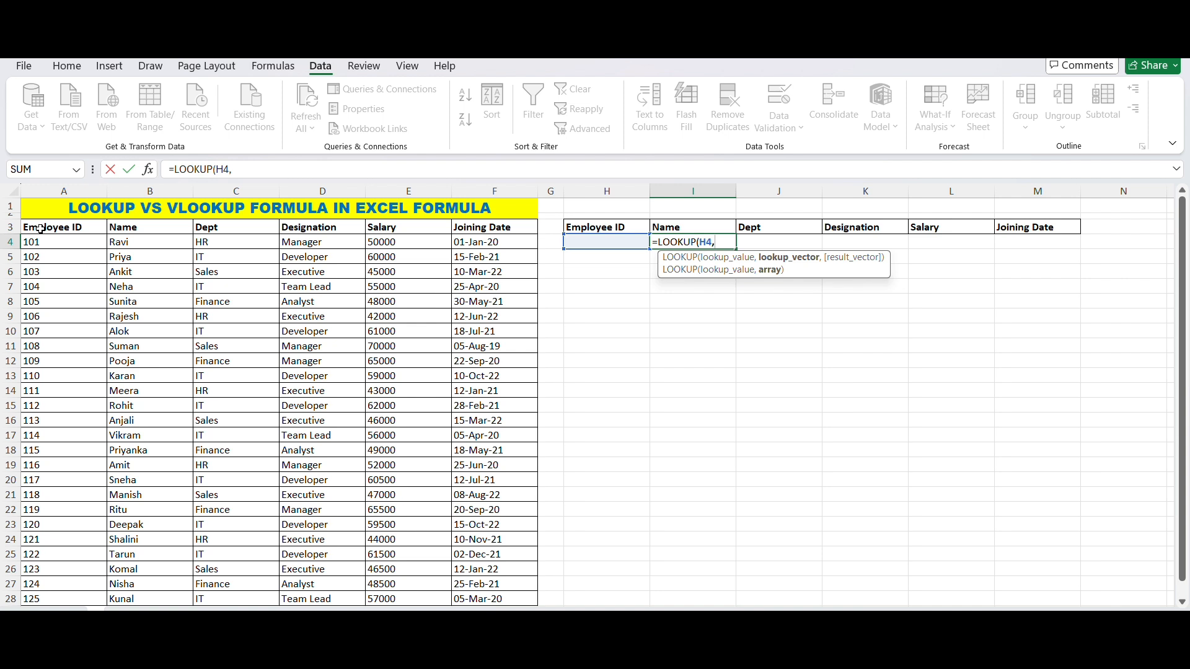
drag(41, 229, 494, 549)
scroll(779, 533, up, 2)
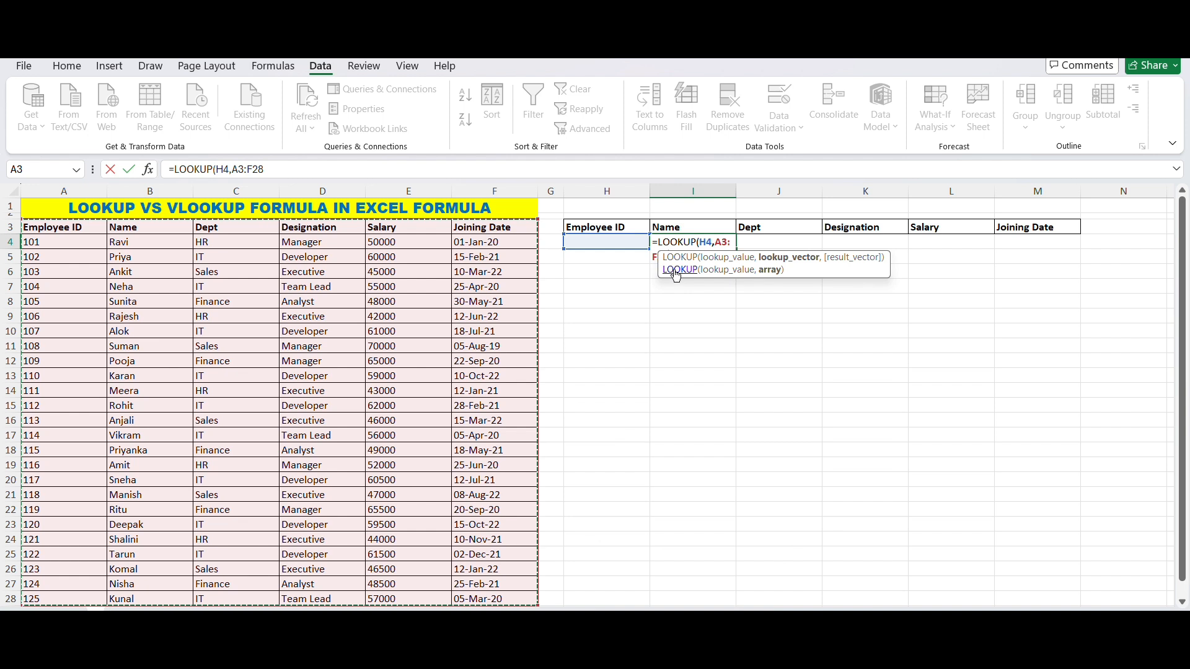
text(,)
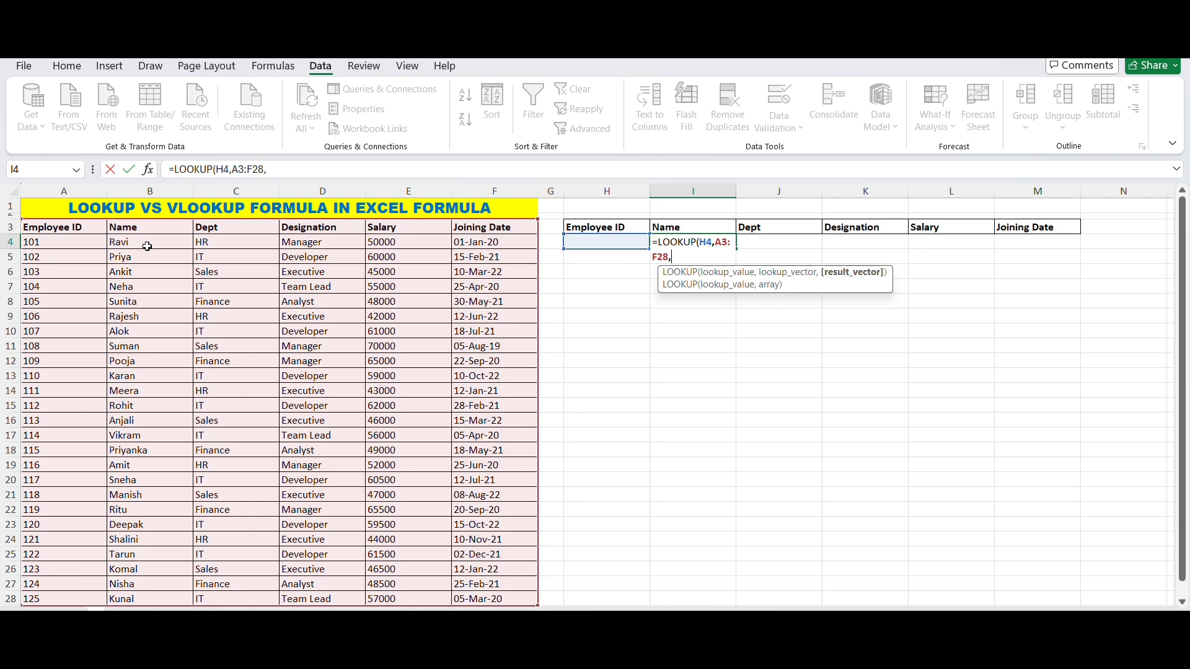
drag(147, 243, 144, 527)
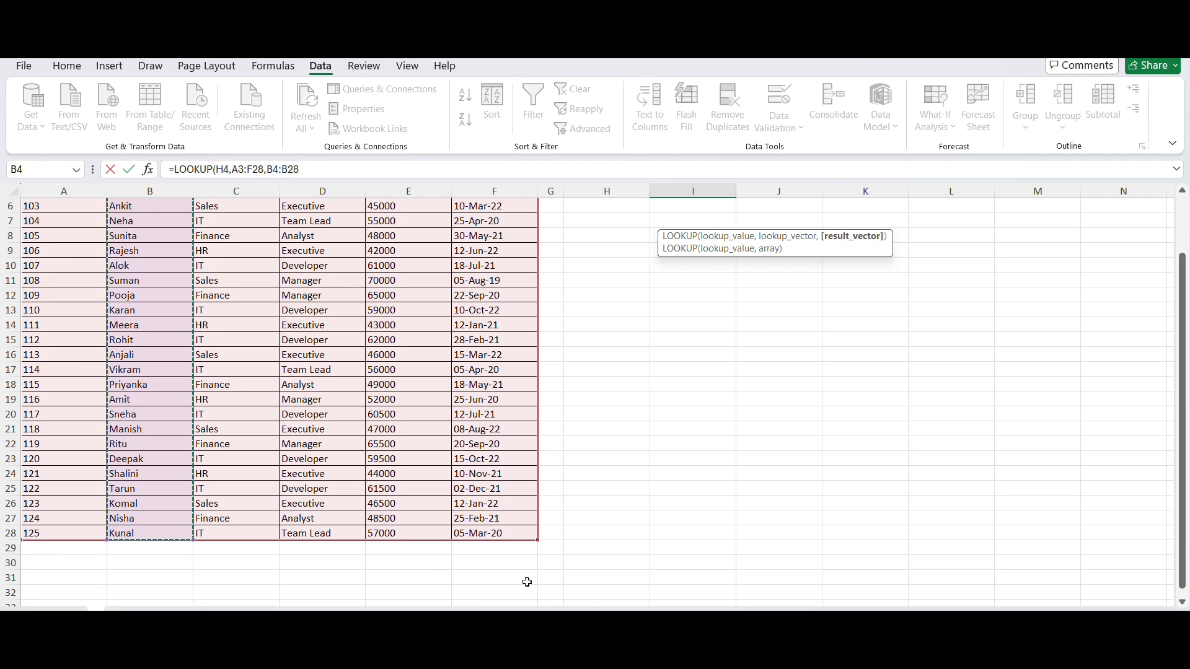
scroll(571, 544, up, 2)
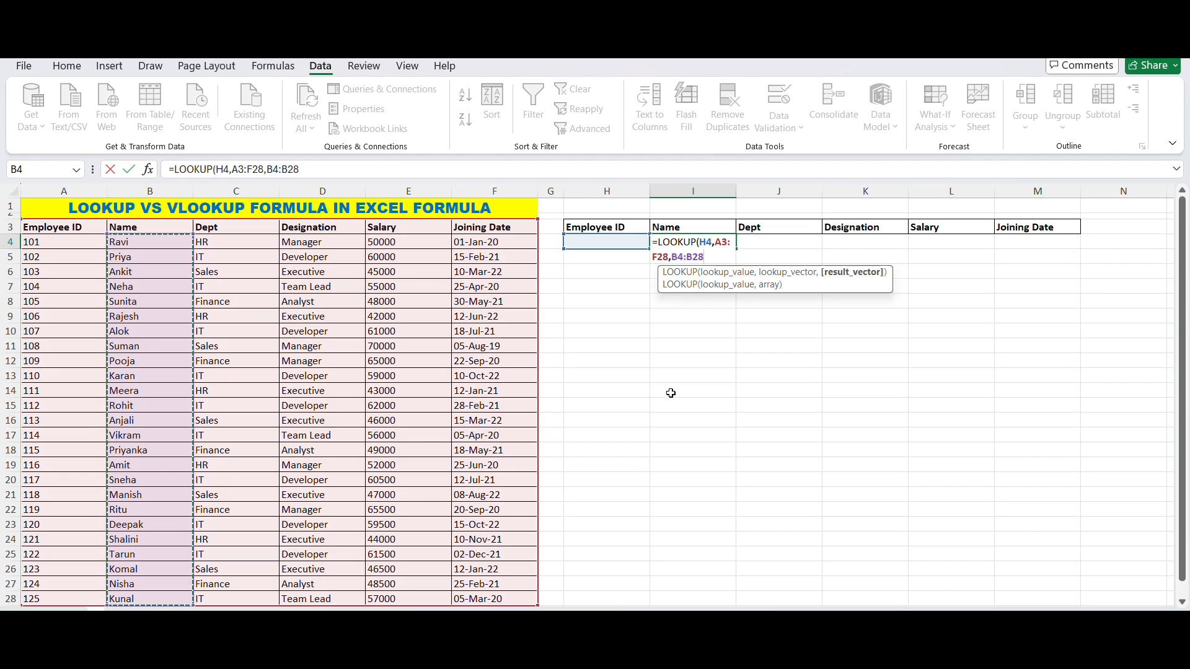
key(Return)
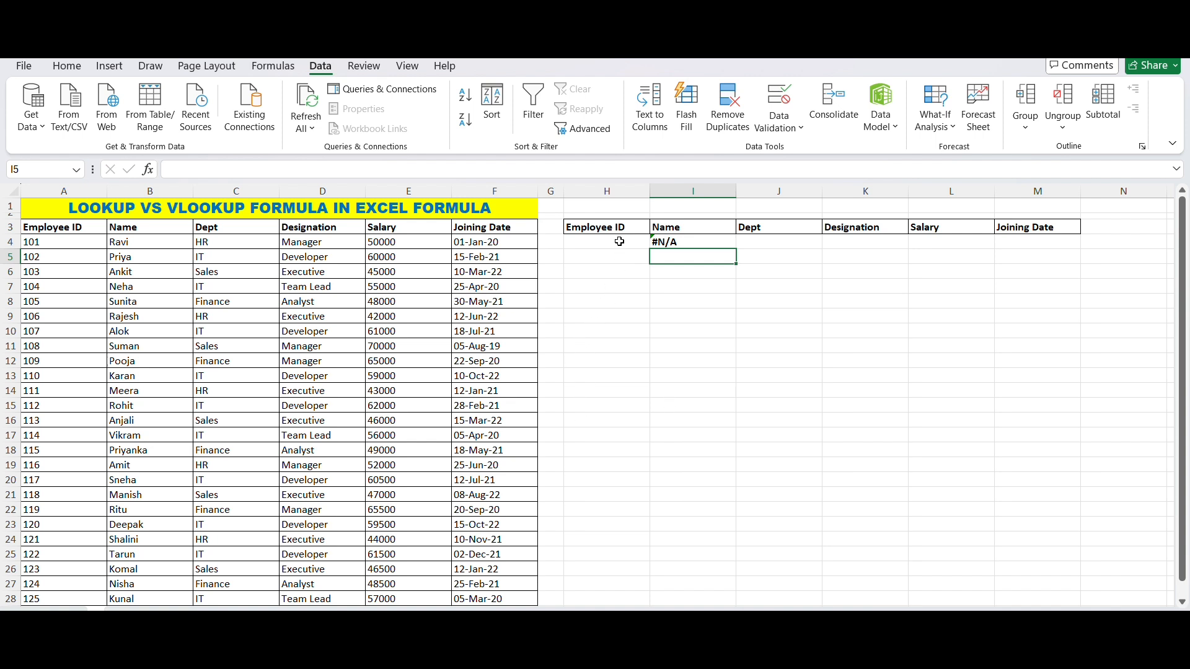
Choose 101 from the dropdown list in H4 to test the name lookup.
click(639, 246)
click(657, 242)
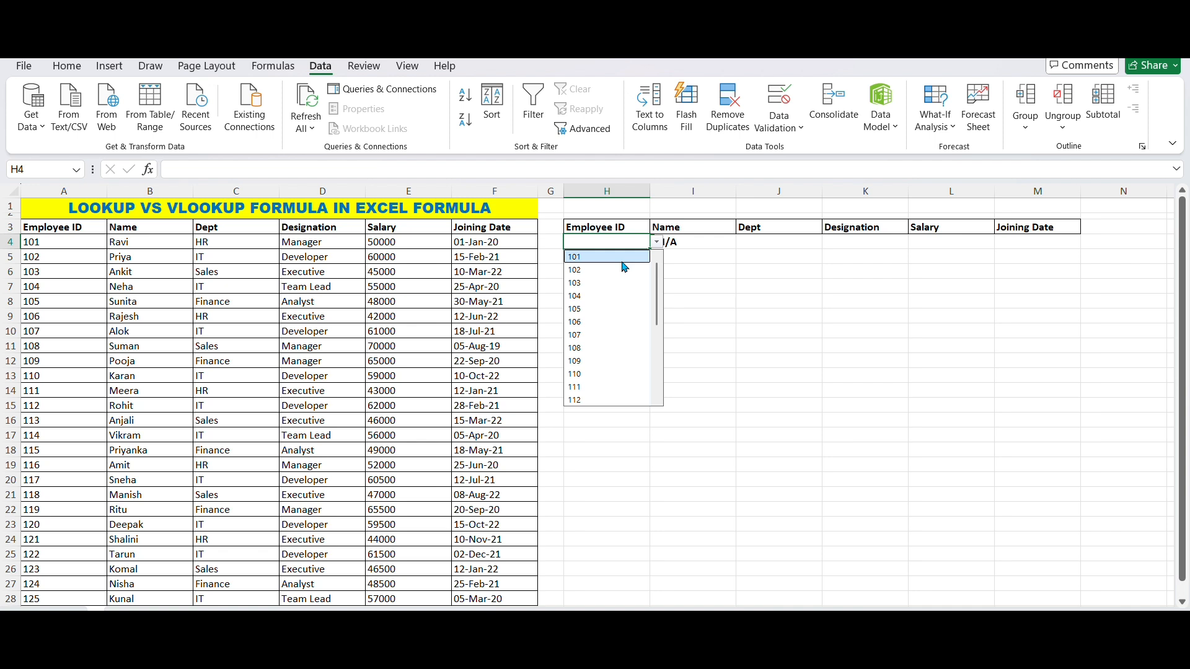
click(622, 258)
click(707, 259)
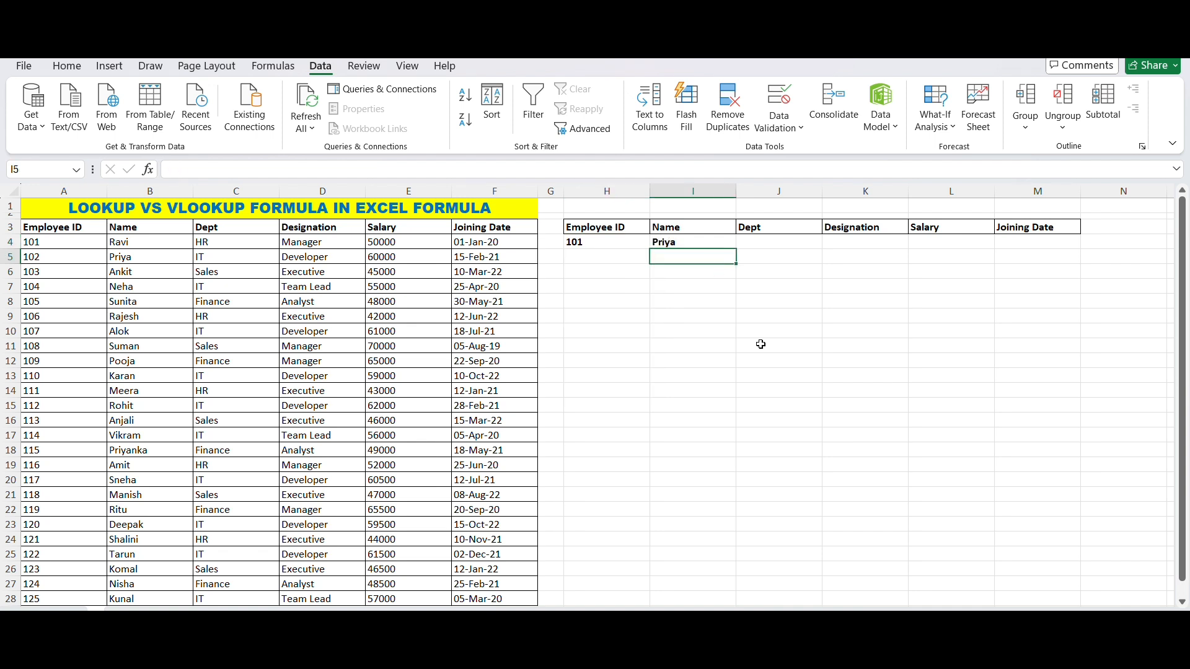
Make the lookup references in I4 absolute so the formula reads =LOOKUP($H$4,$A$3:$F$28,B4:B28).
click(705, 241)
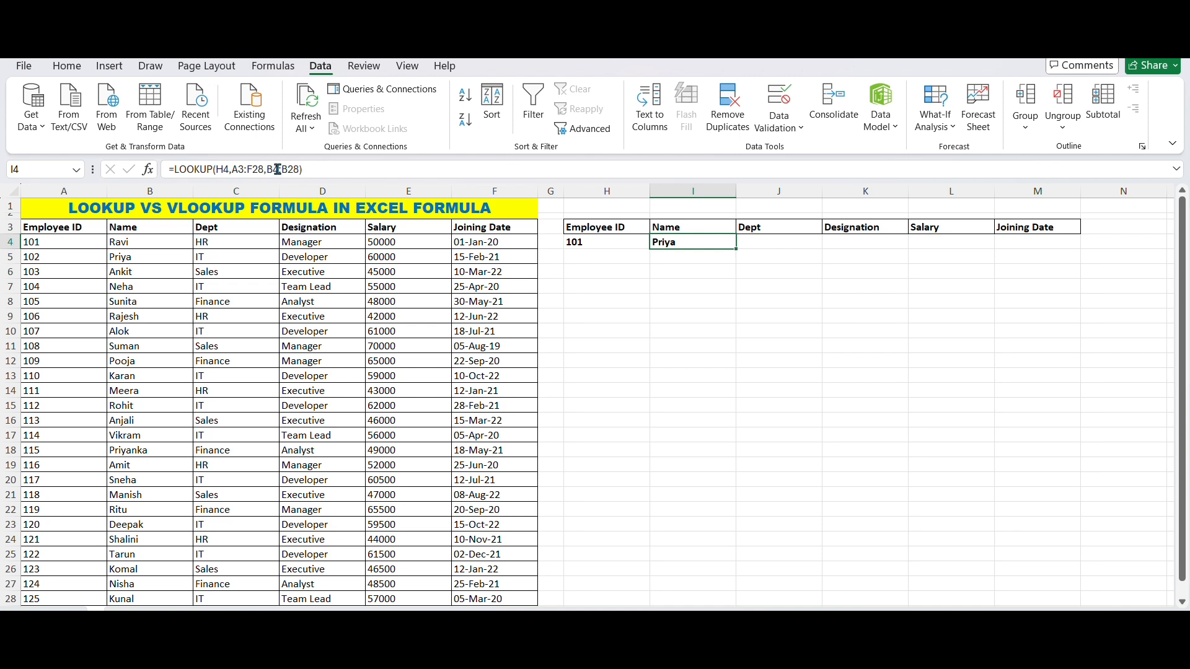
click(224, 170)
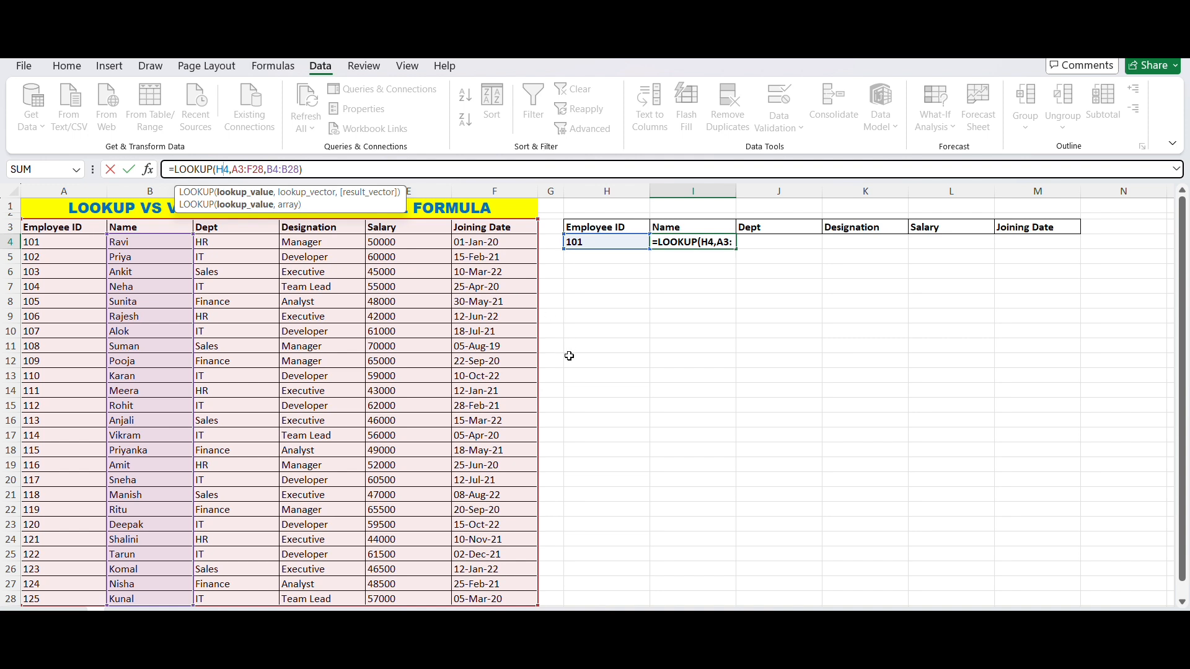
key(F4)
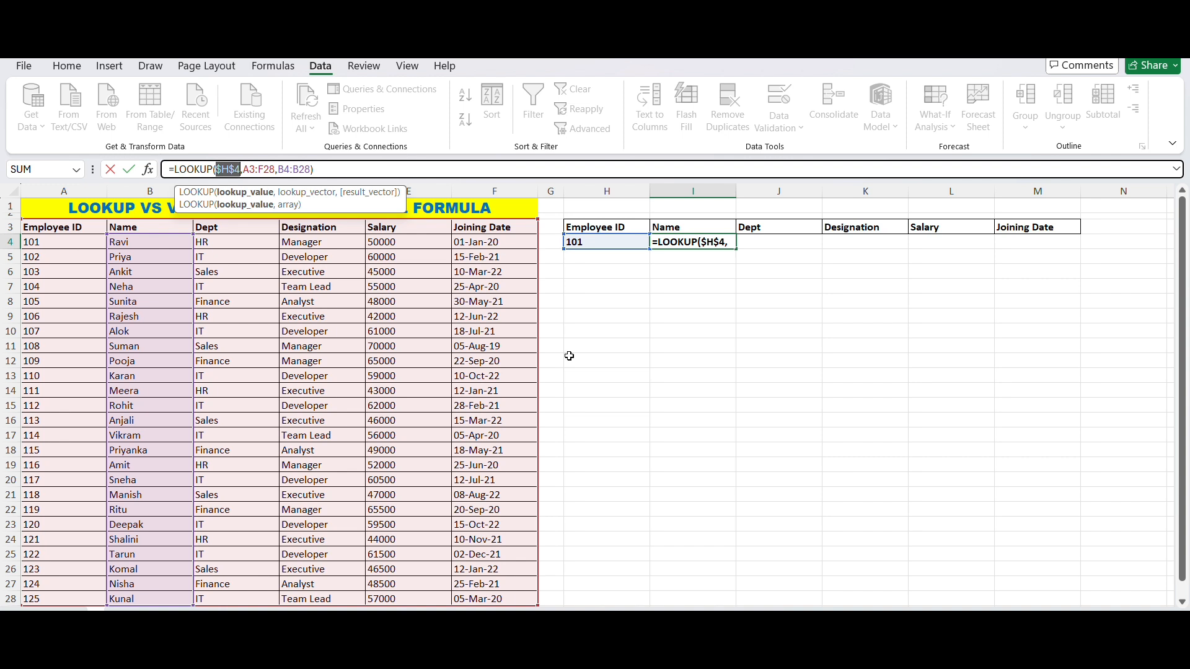
click(251, 169)
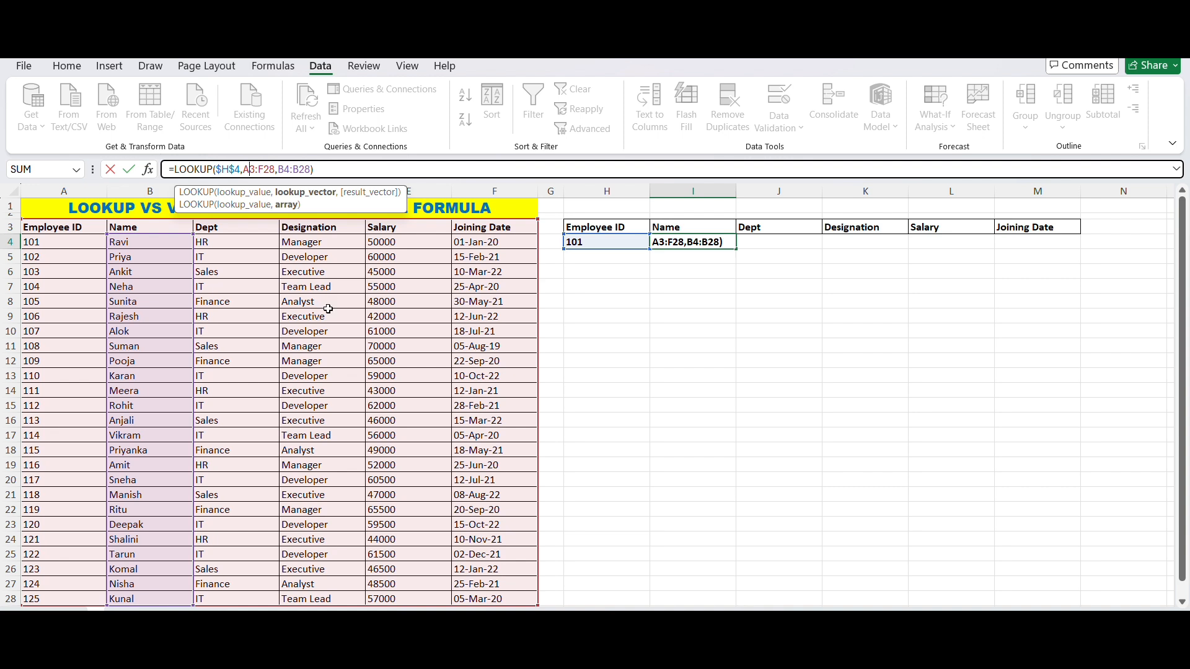
key(F4)
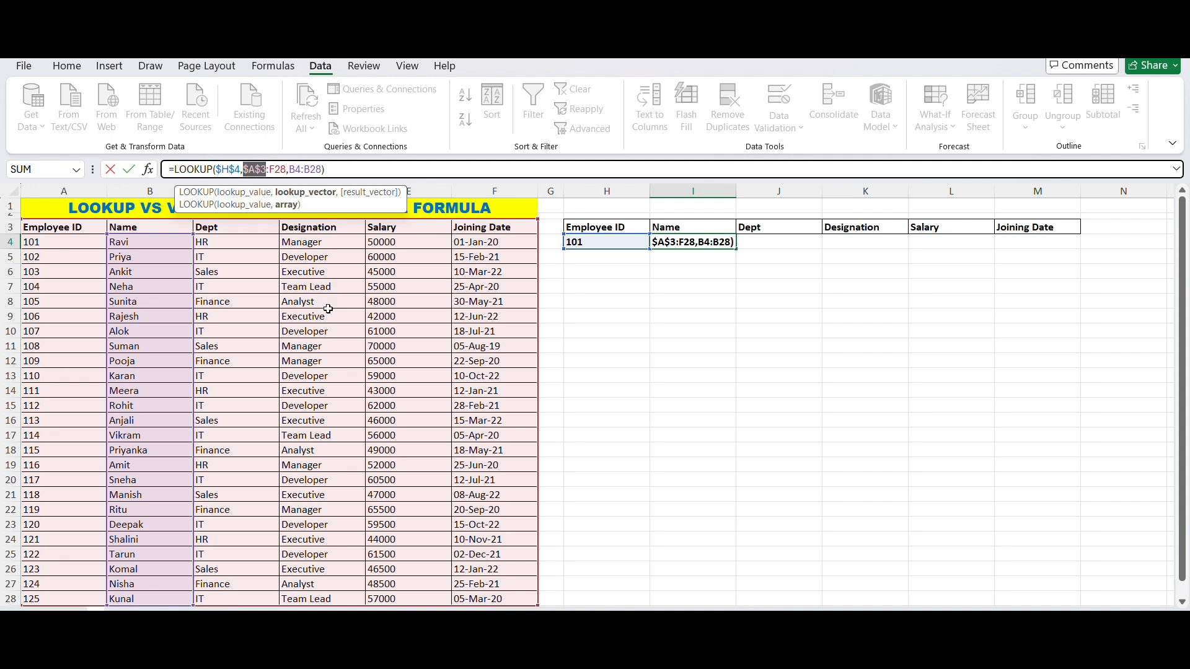
click(277, 171)
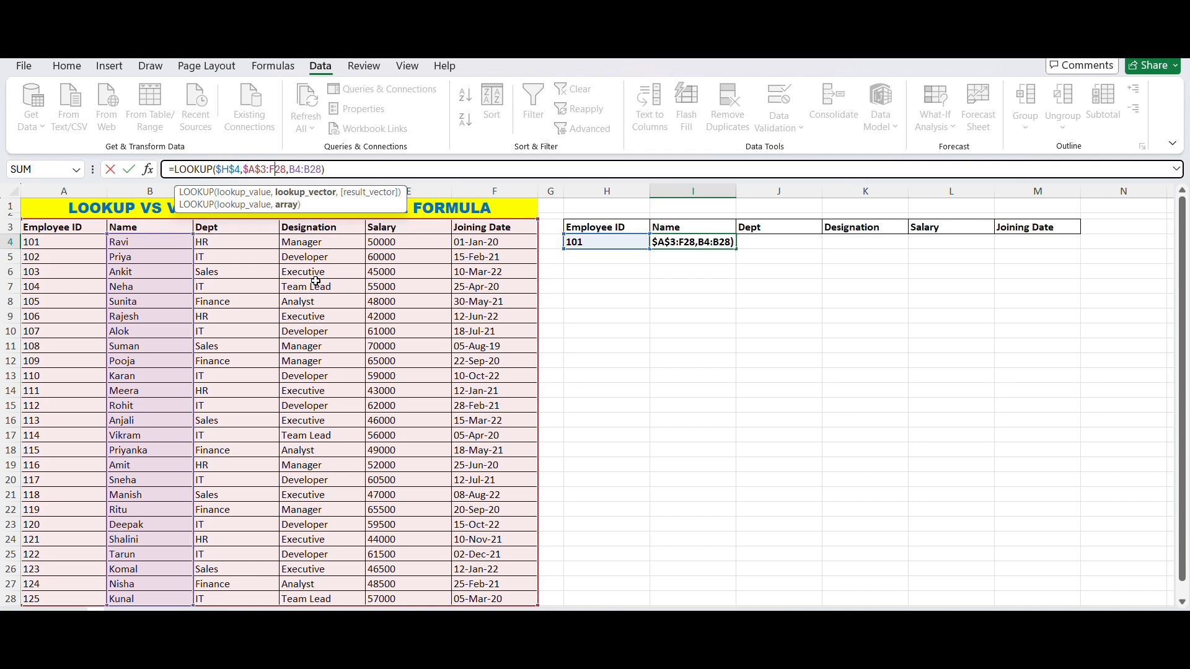
key(F4)
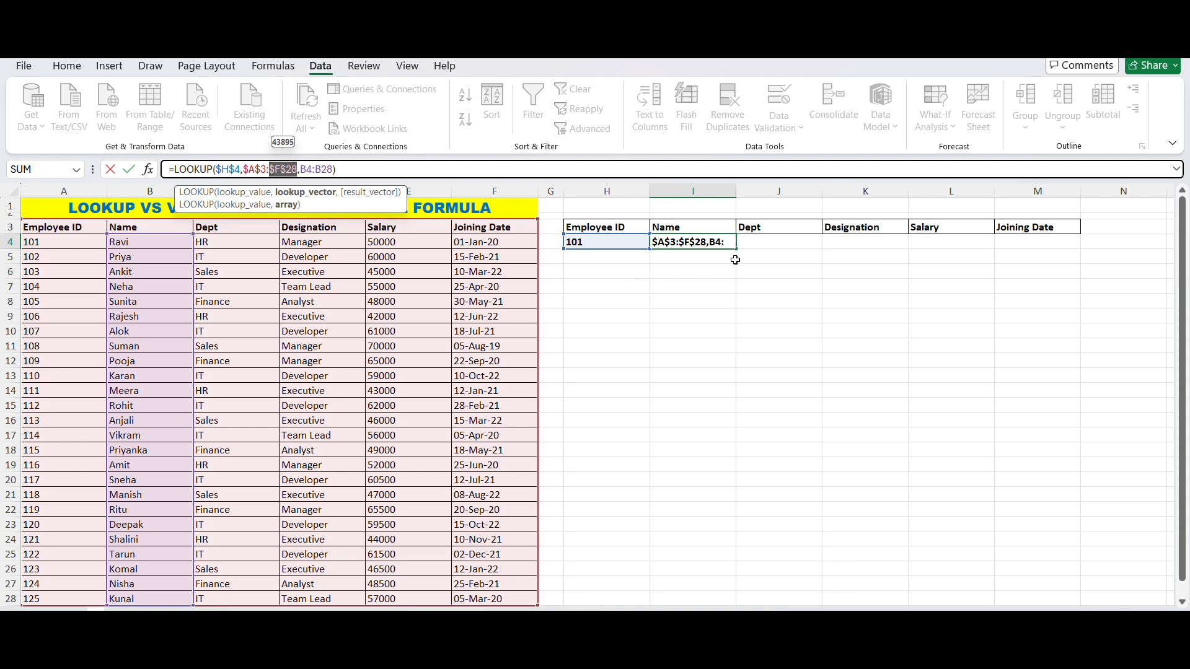
key(Return)
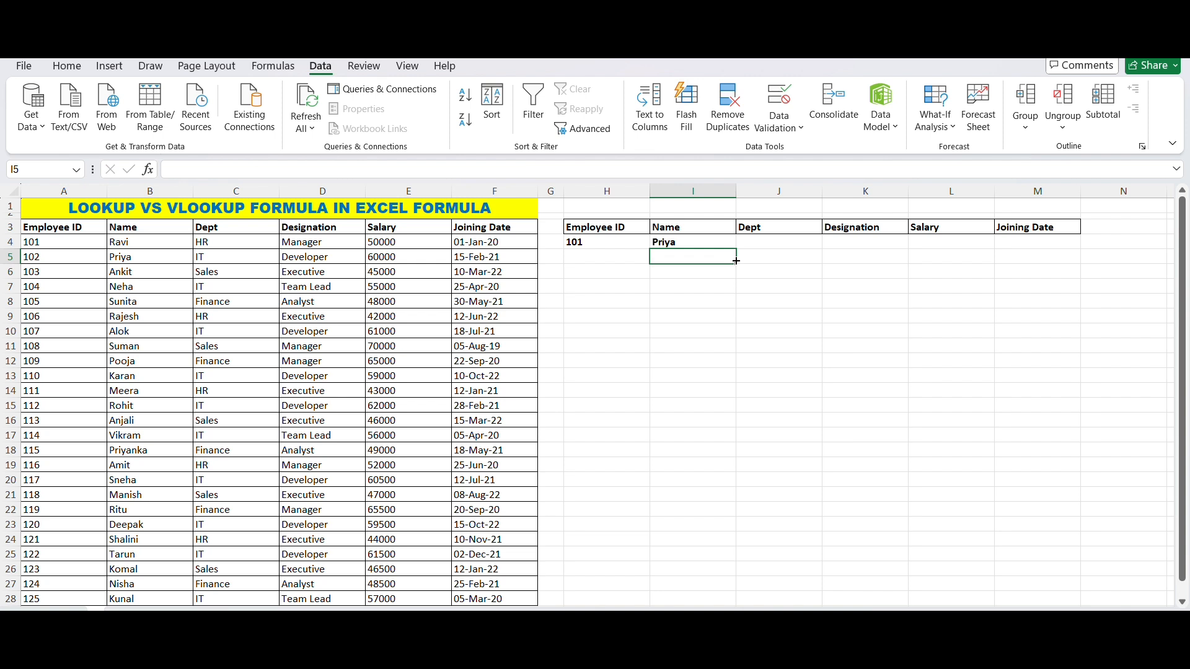
Fill the LOOKUP formula from I4 across to M4, covering Dept, Designation, Salary and Joining Date.
click(718, 243)
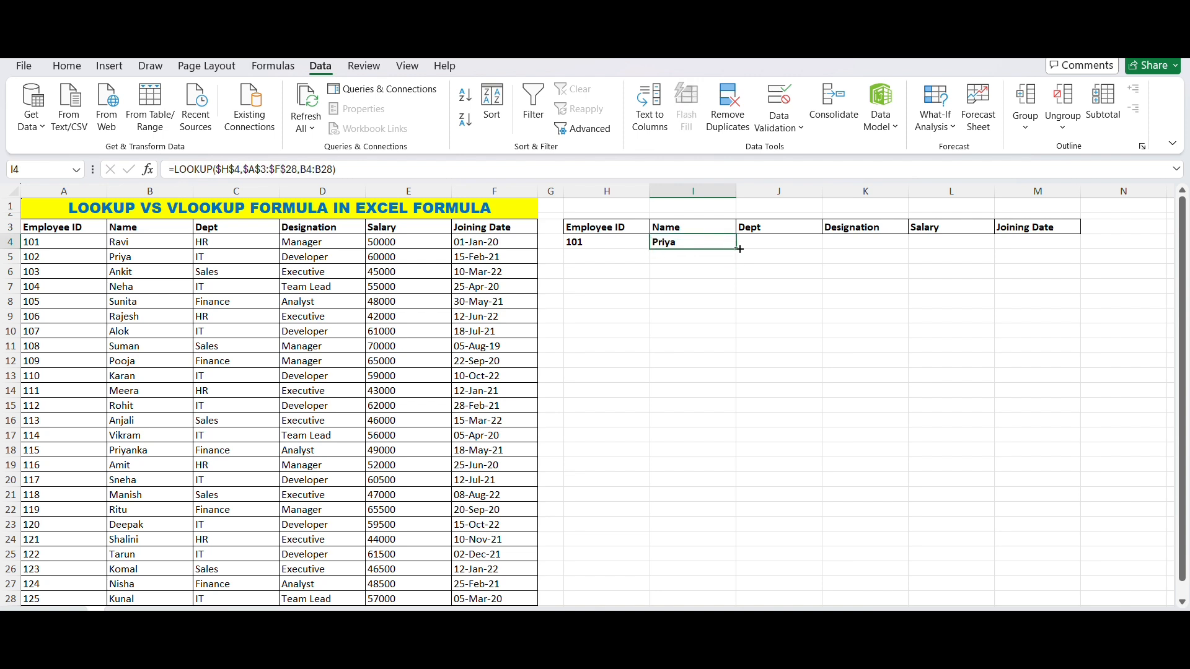
drag(739, 248, 1047, 248)
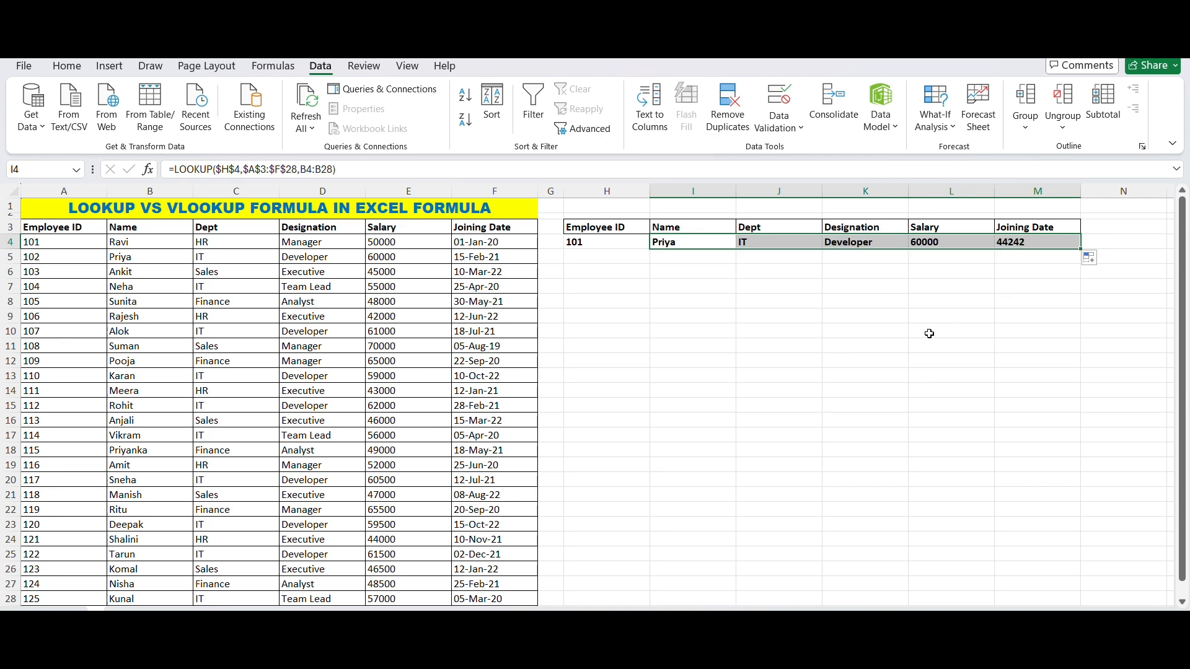
click(707, 302)
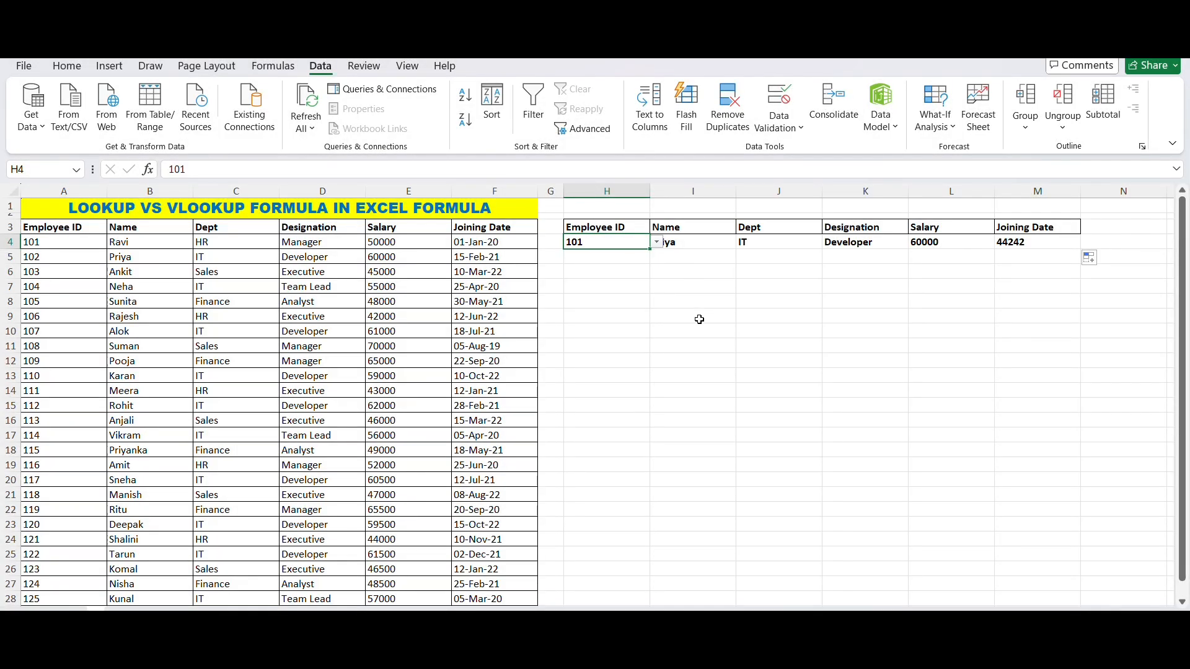
Choose 104 from the dropdown list in H4 to test the filled lookup row.
click(657, 244)
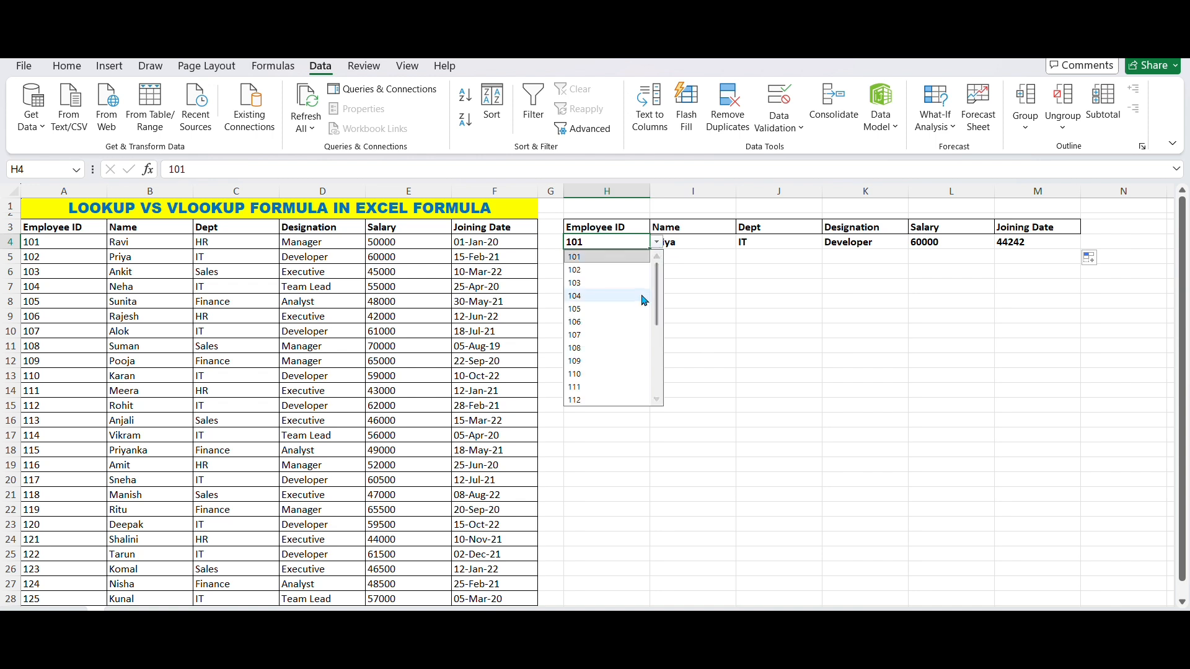
click(605, 296)
click(696, 318)
click(768, 362)
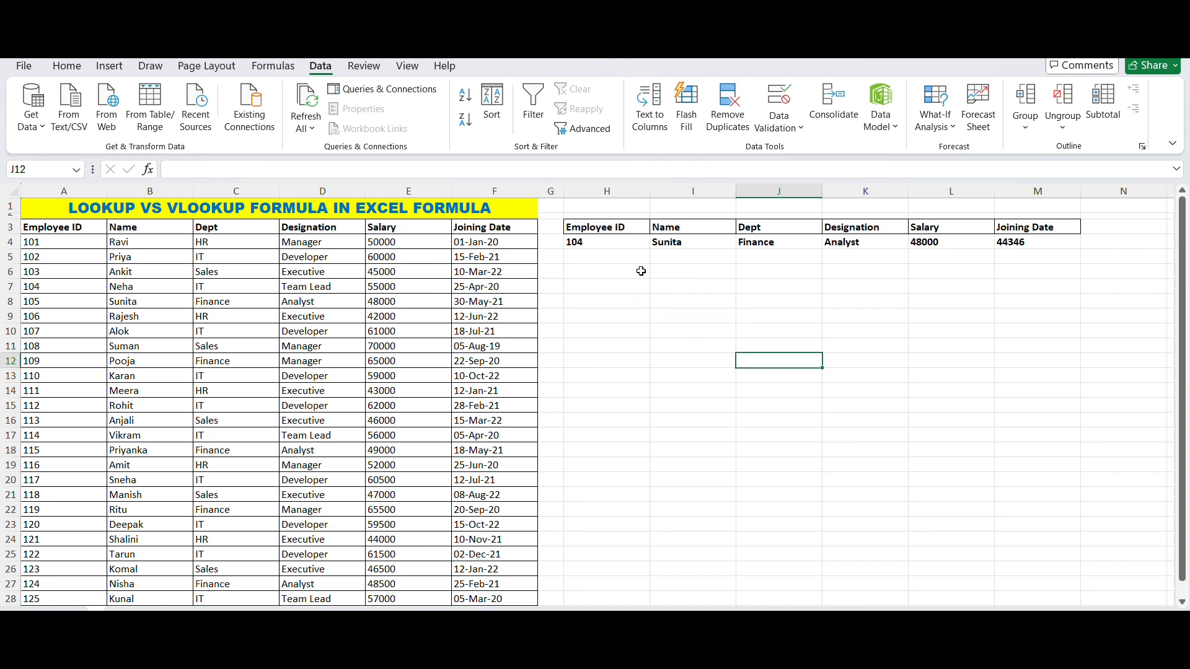
Choose 109 and 111 in turn from the Employee ID dropdown in H4 to test the LOOKUP row.
click(634, 245)
click(656, 242)
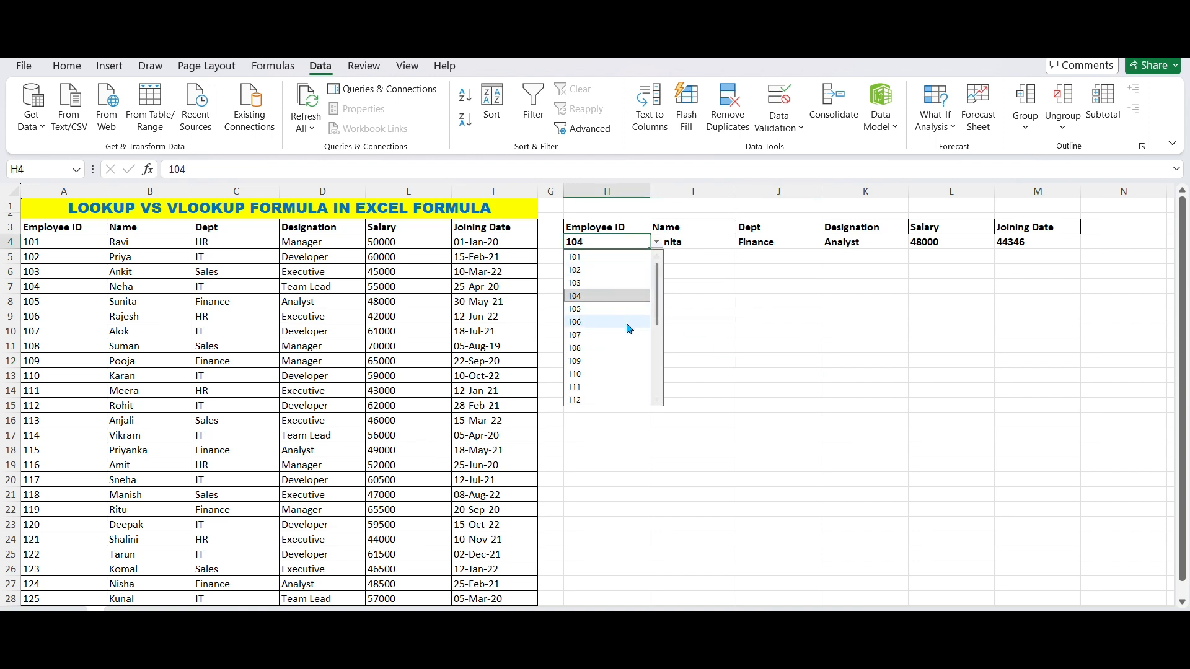
click(616, 363)
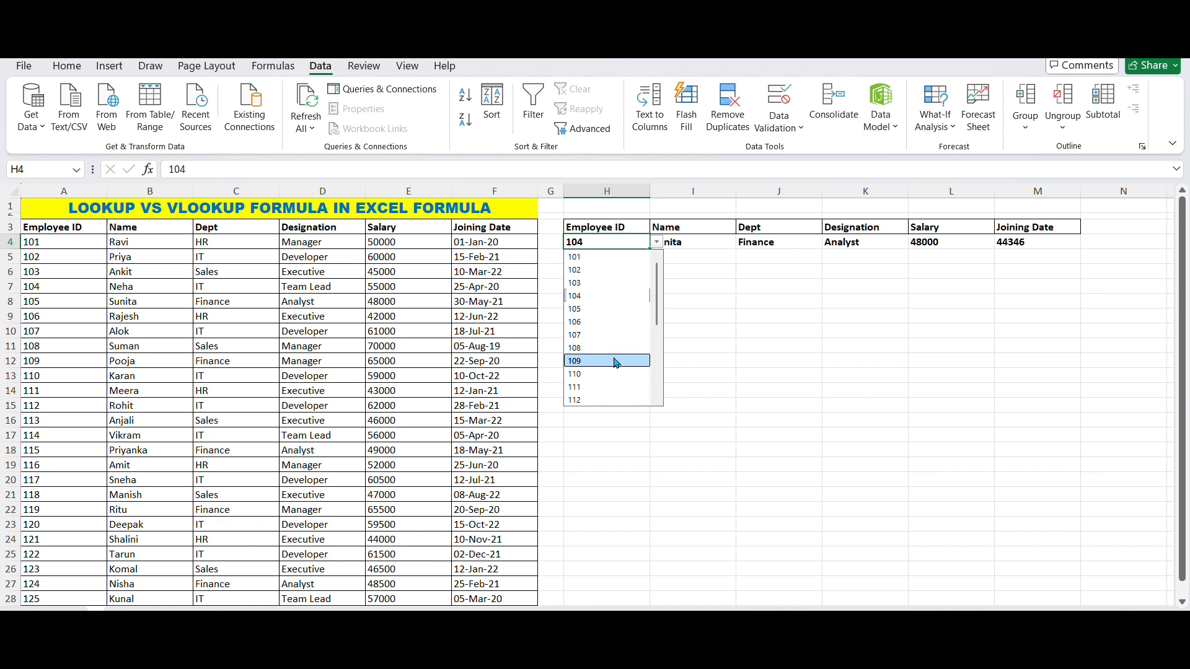
click(745, 385)
click(633, 244)
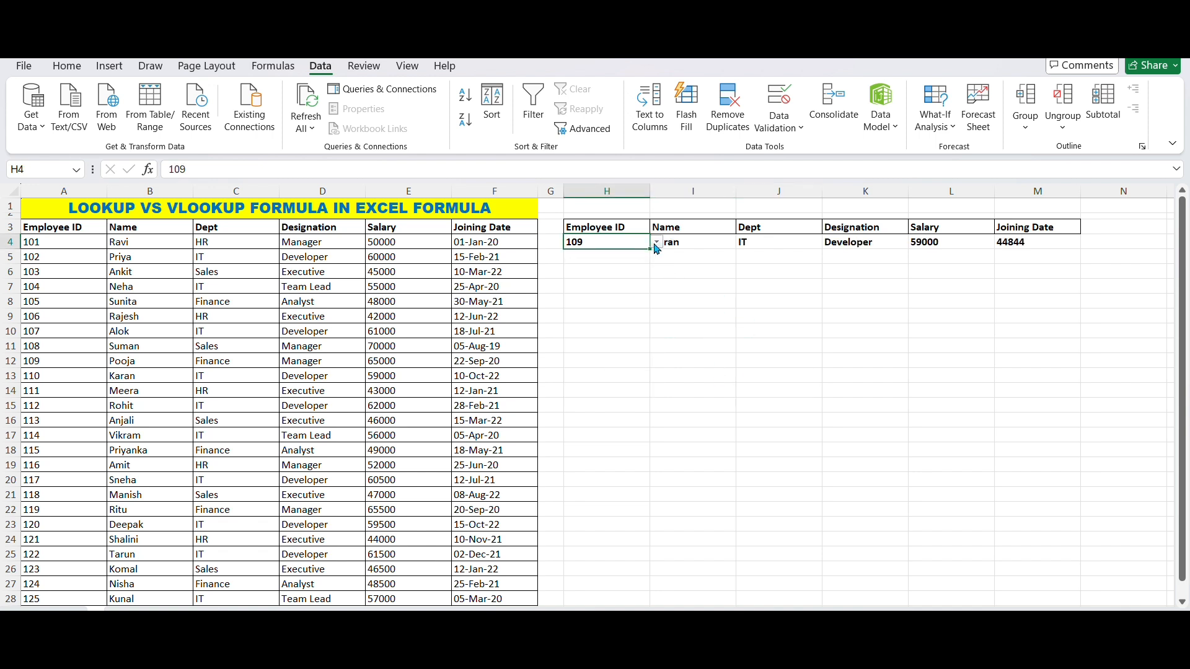
click(657, 243)
click(603, 389)
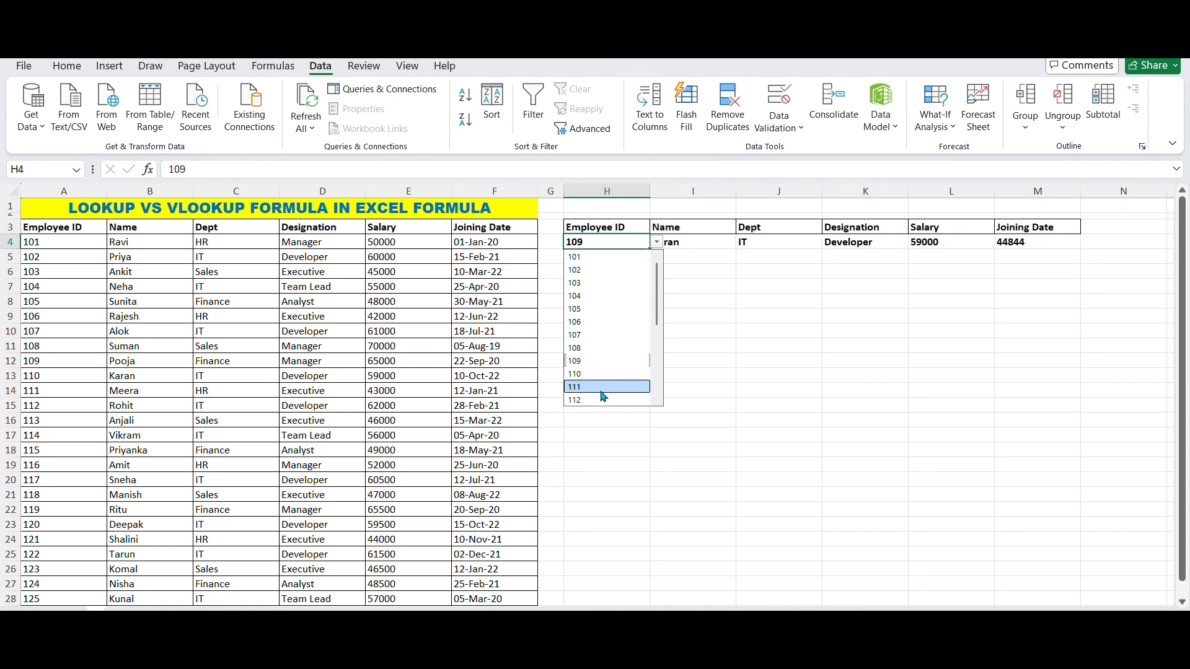
click(713, 388)
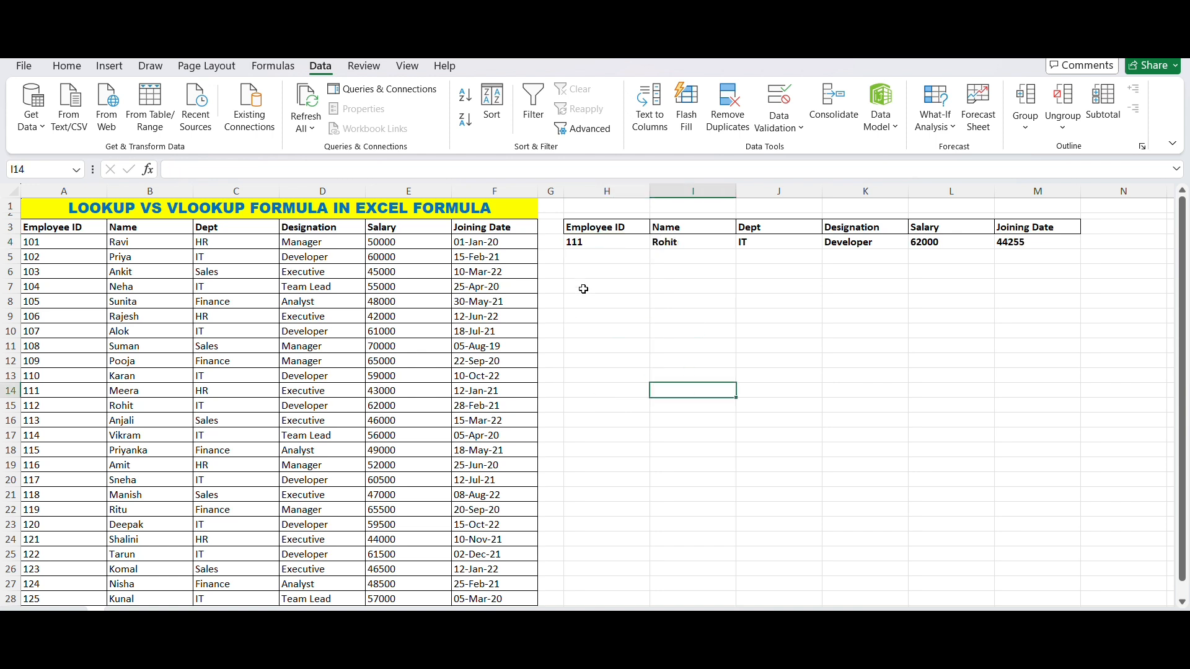
Clear the LOOKUP formulas from I4:M4, keeping the Employee ID in H4.
drag(598, 244, 1070, 247)
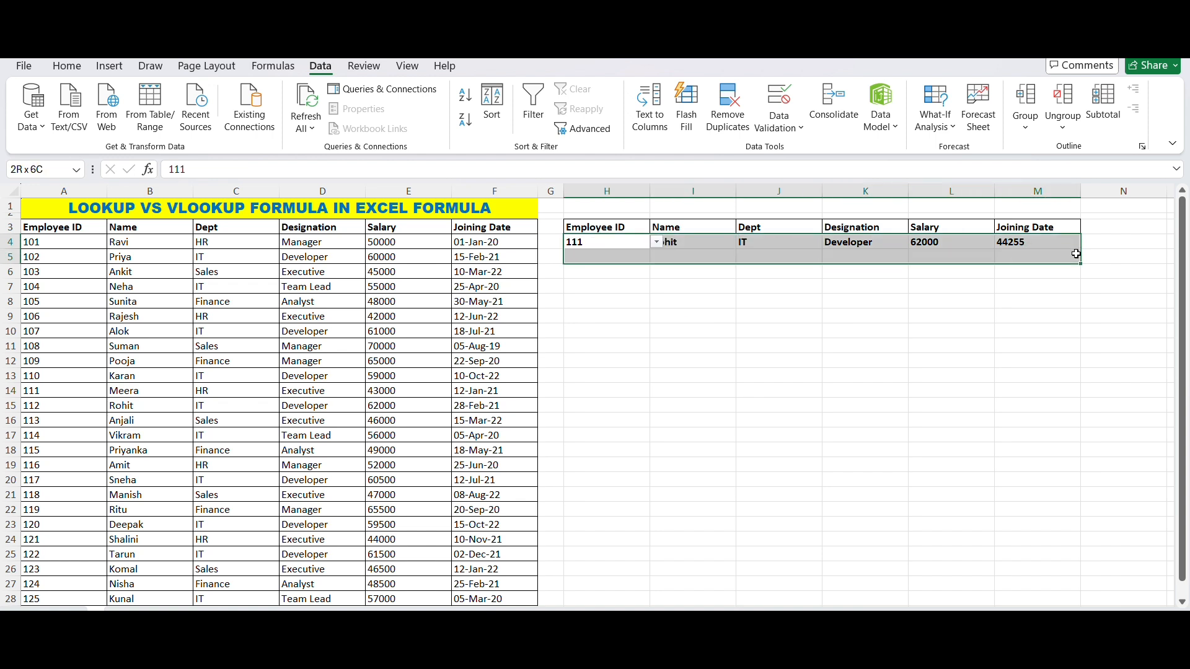
drag(670, 242, 1009, 243)
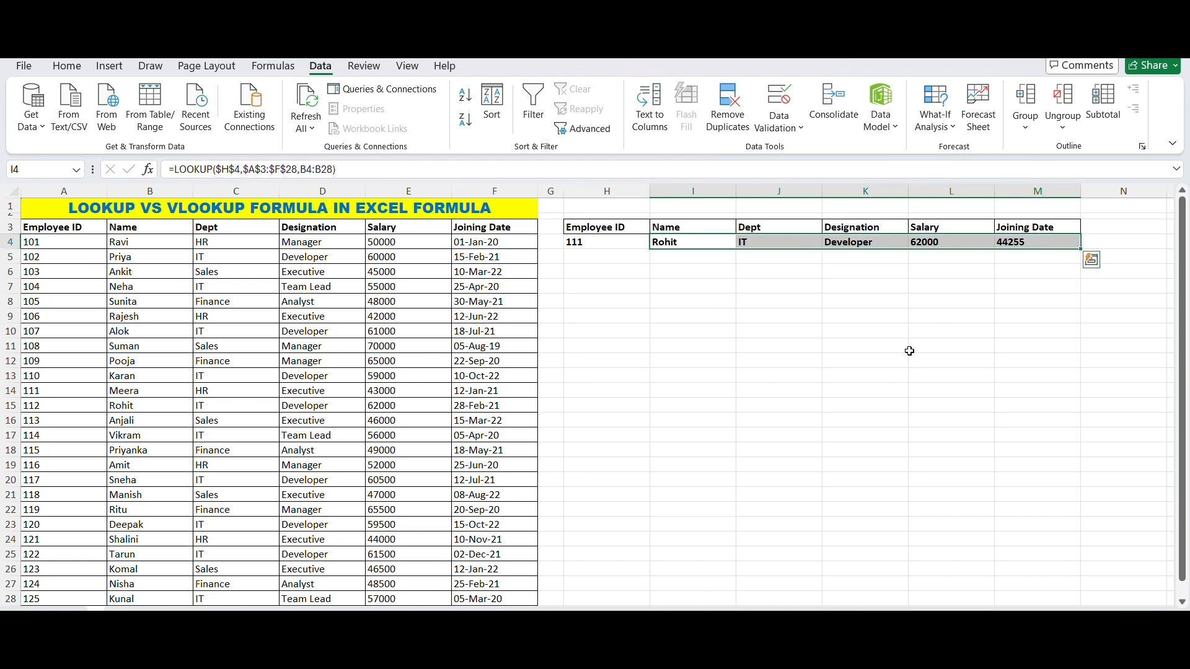
key(ctrl+z)
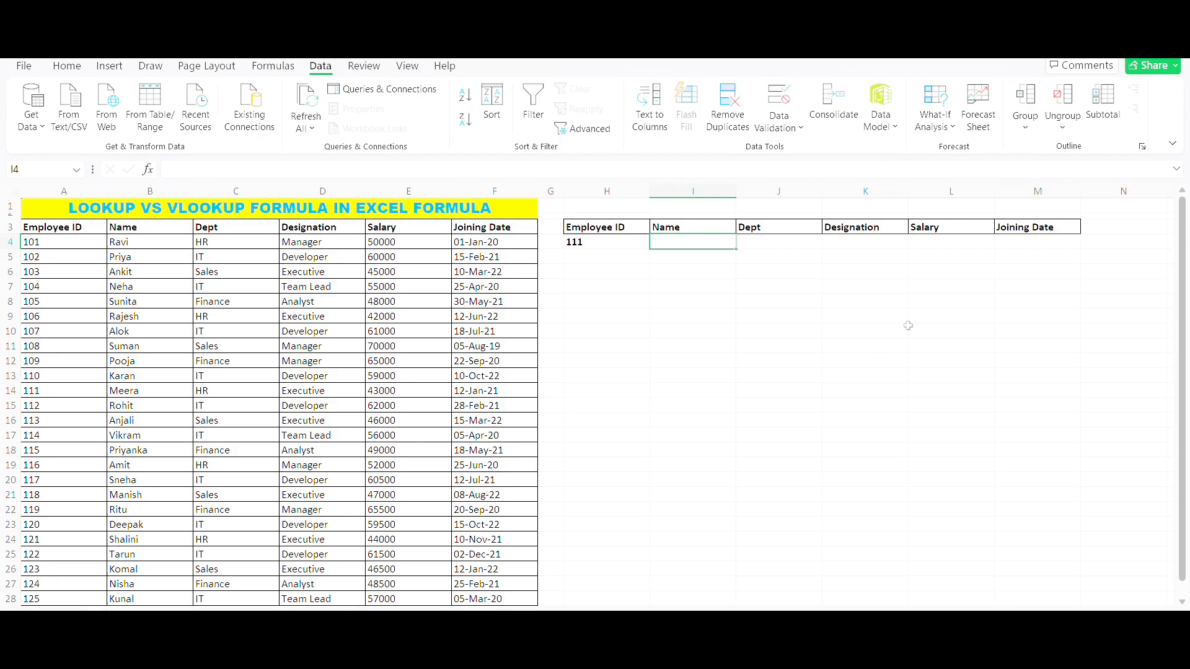
Start a VLOOKUP formula in I4 with H4 as the lookup value and A3:F28 as the table array.
text(=VL)
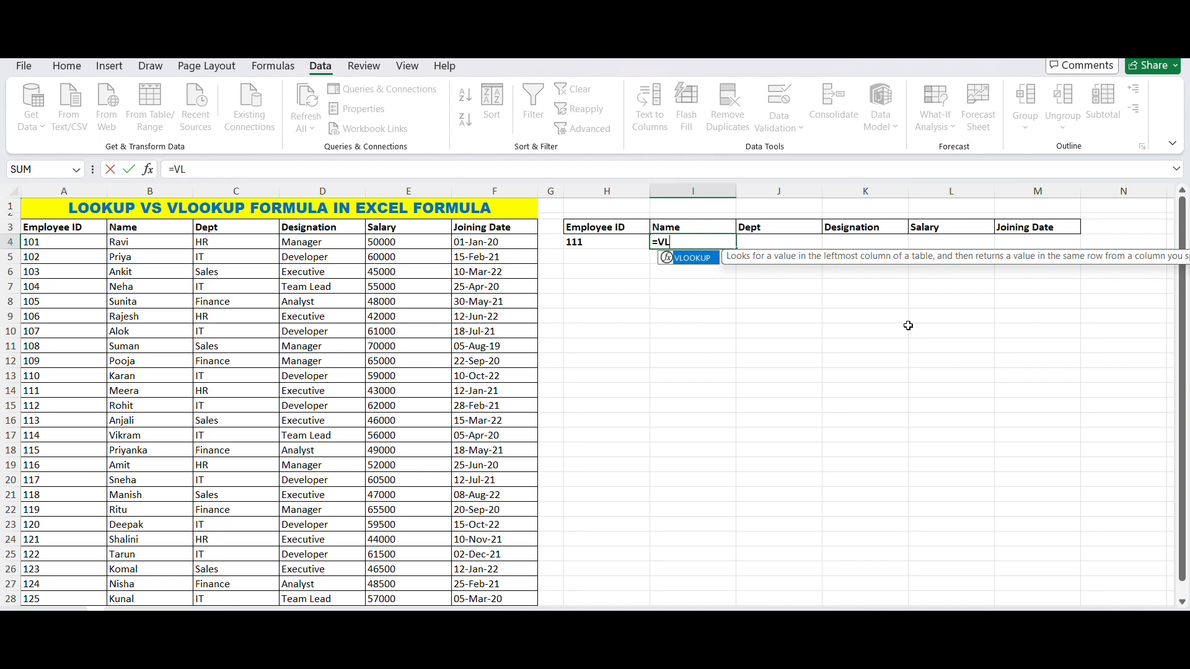
key(Tab)
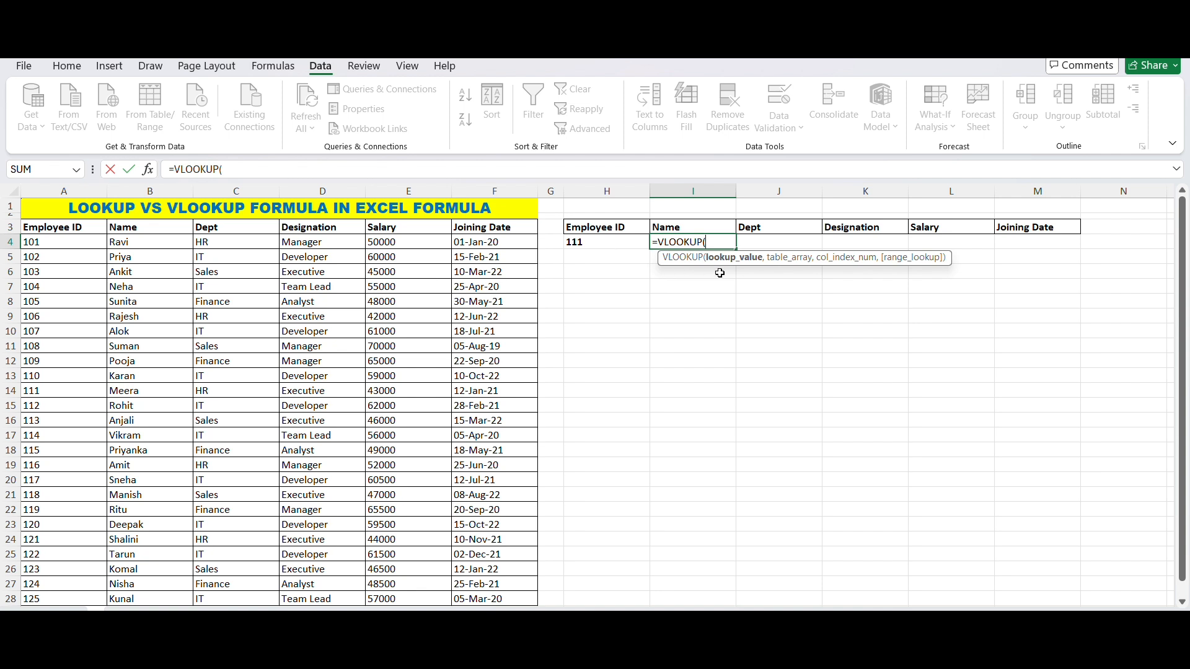
click(610, 241)
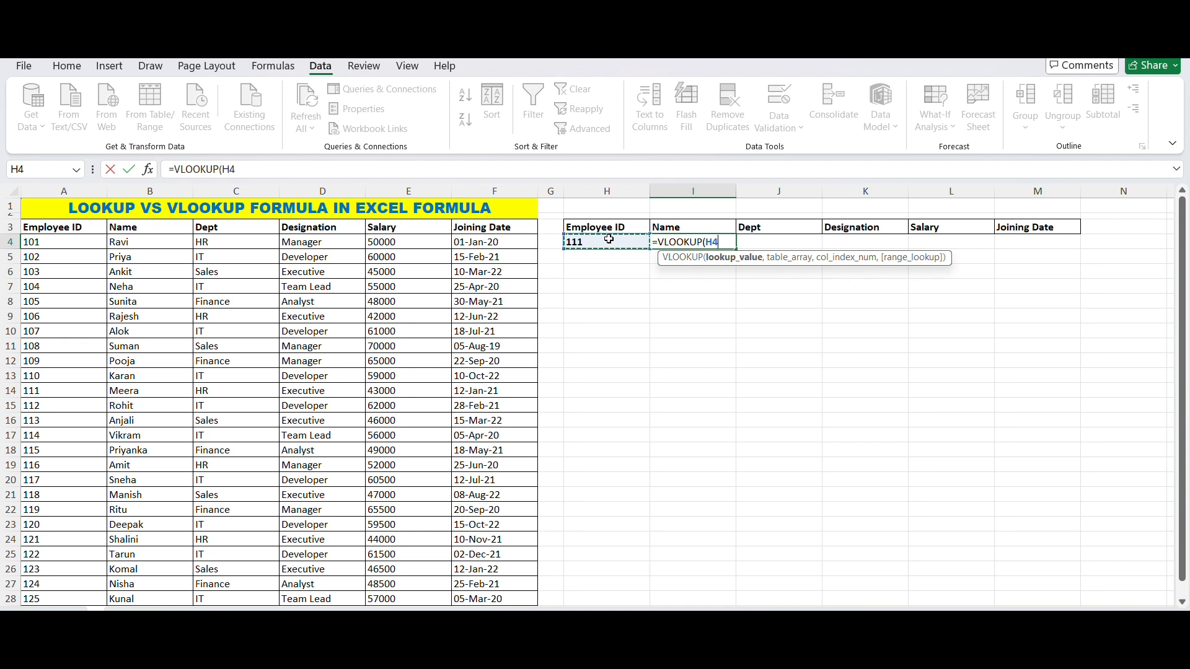
text(,)
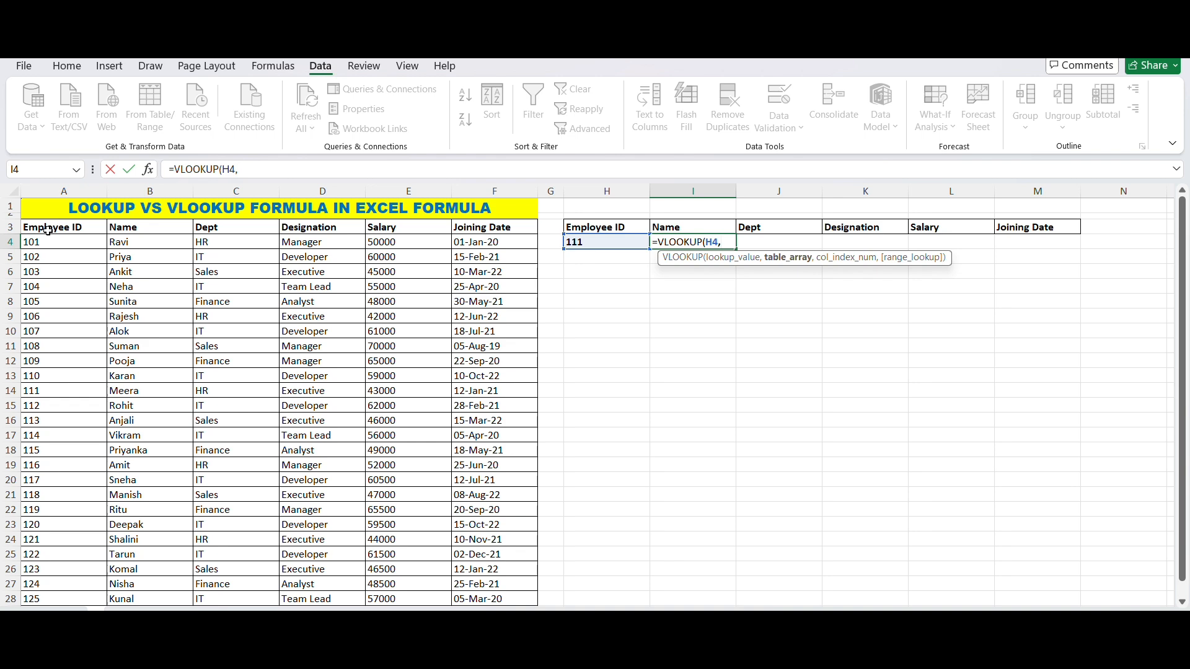
drag(47, 230, 457, 562)
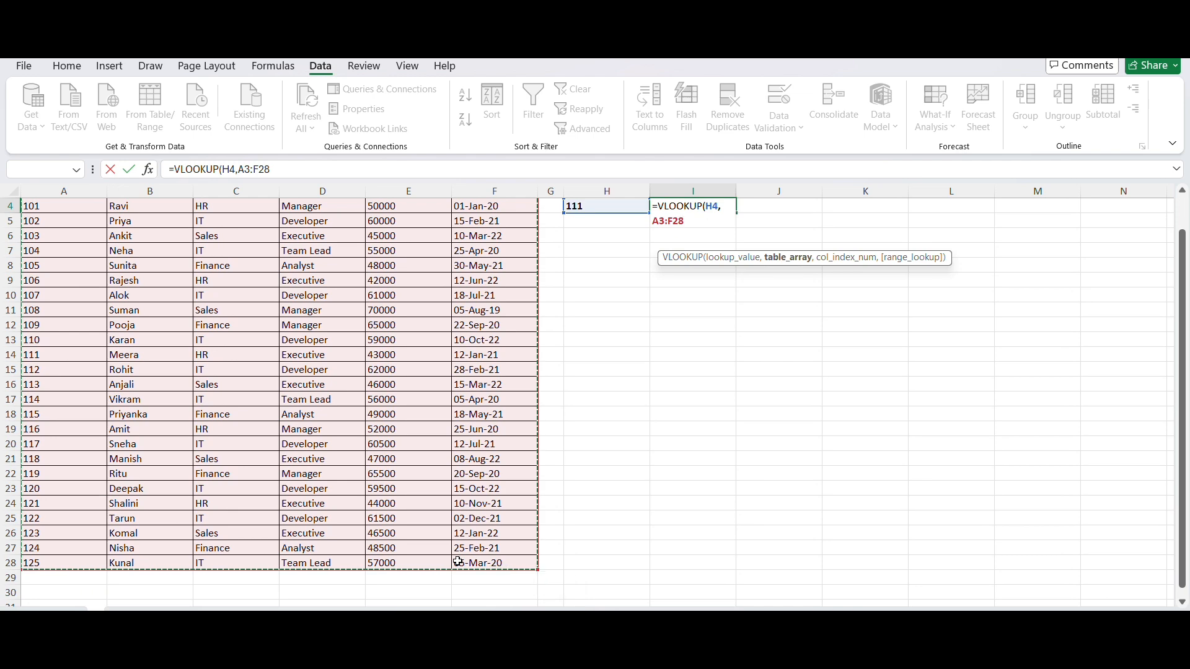
scroll(784, 517, up, 1)
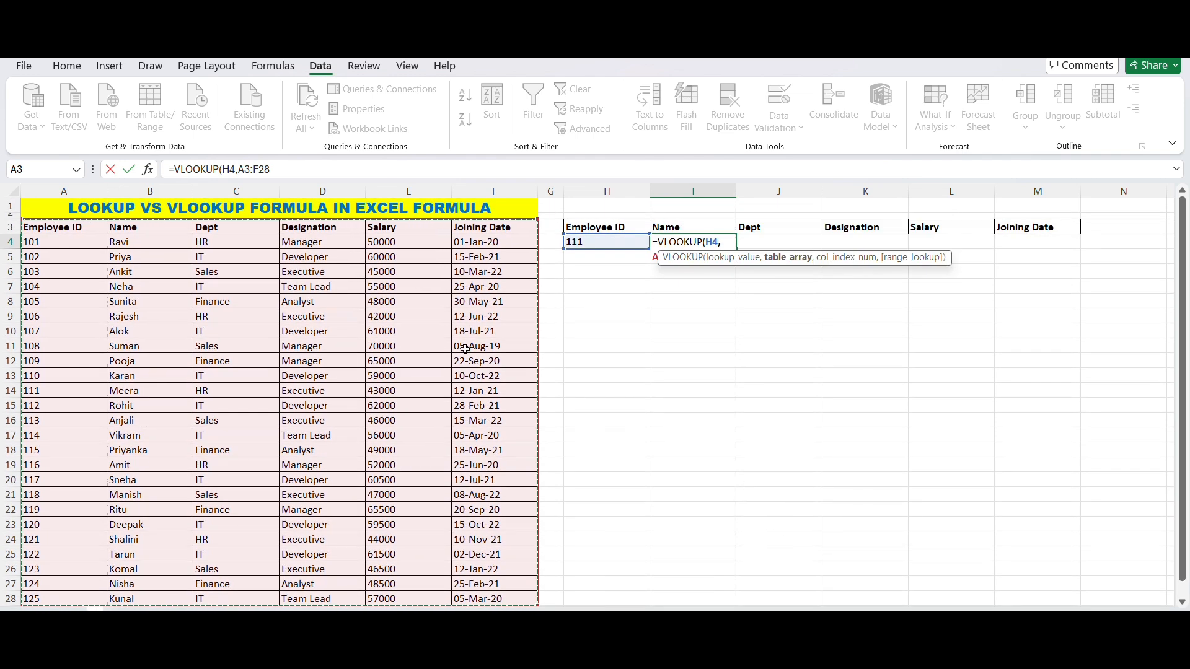
click(305, 169)
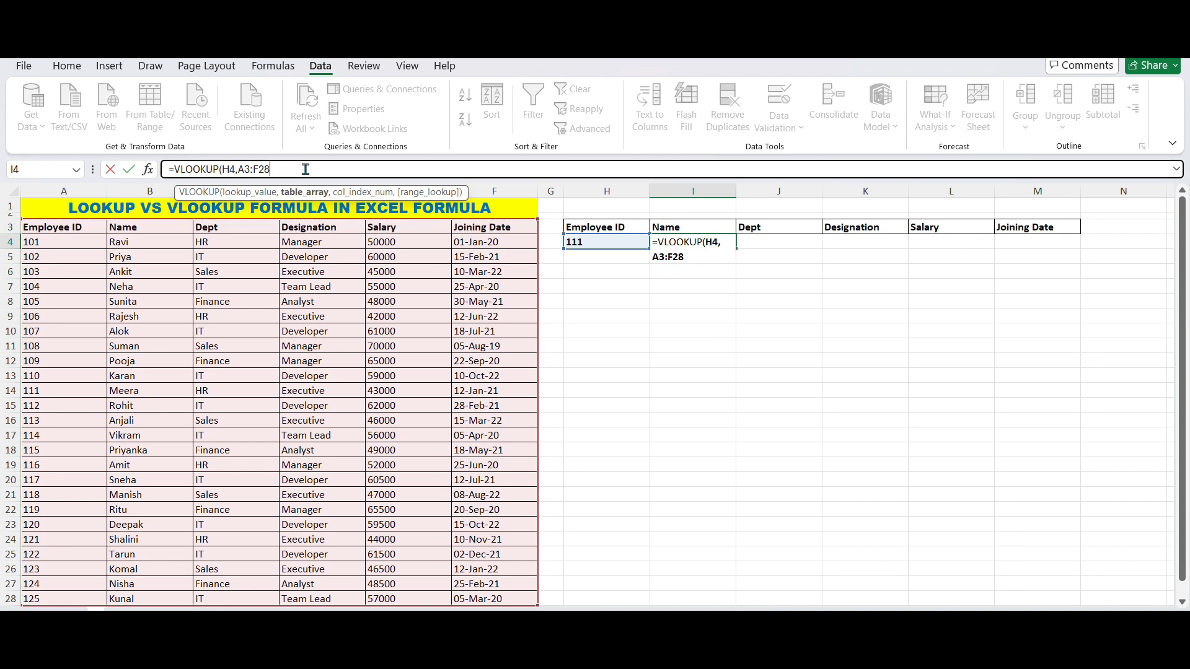
Complete the VLOOKUP in I4 with COLUMNS(A3:B3) as the column index and 0 for an exact match.
text(,)
text(COL)
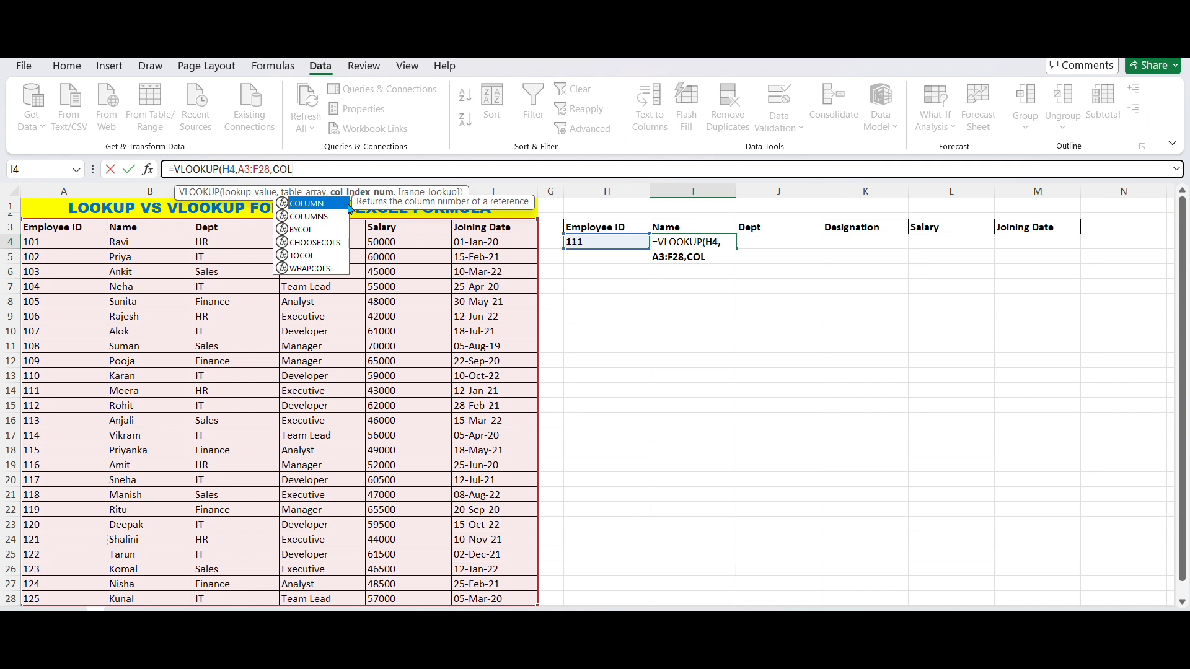
key(Down)
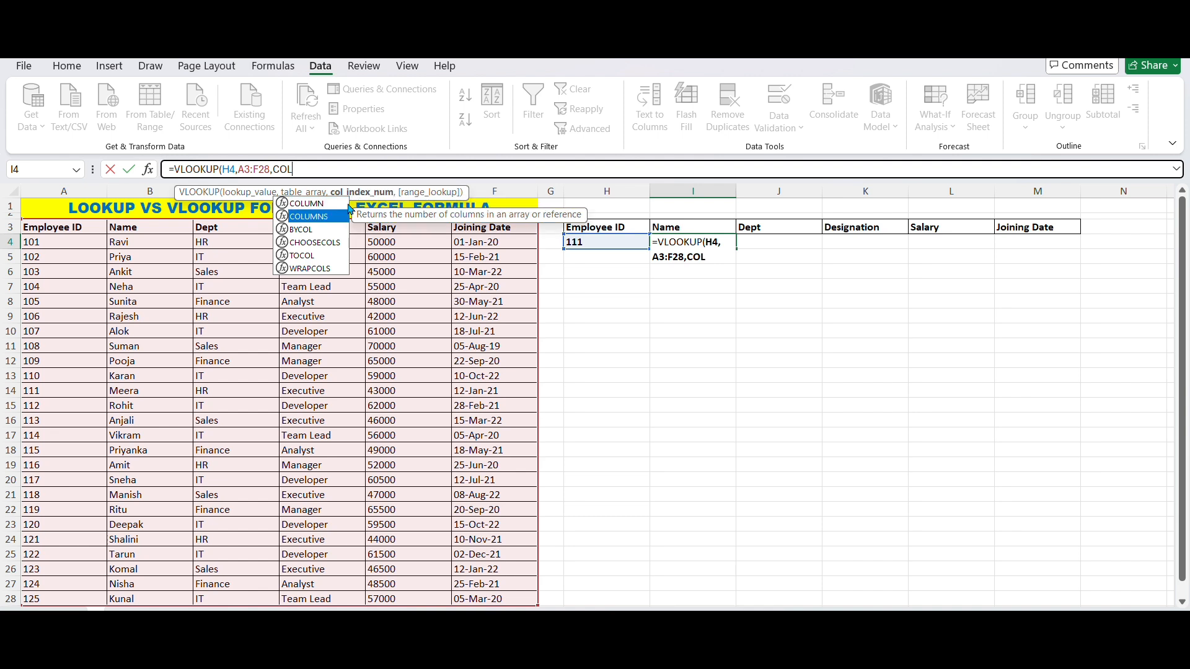
key(Tab)
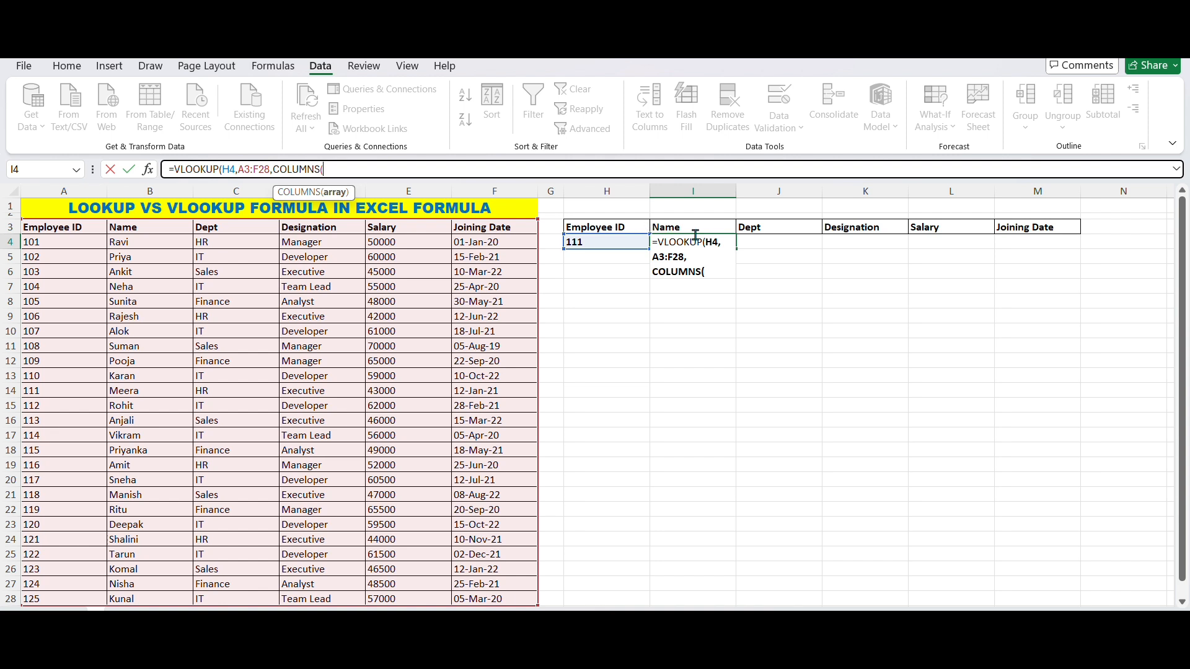
drag(78, 227, 136, 227)
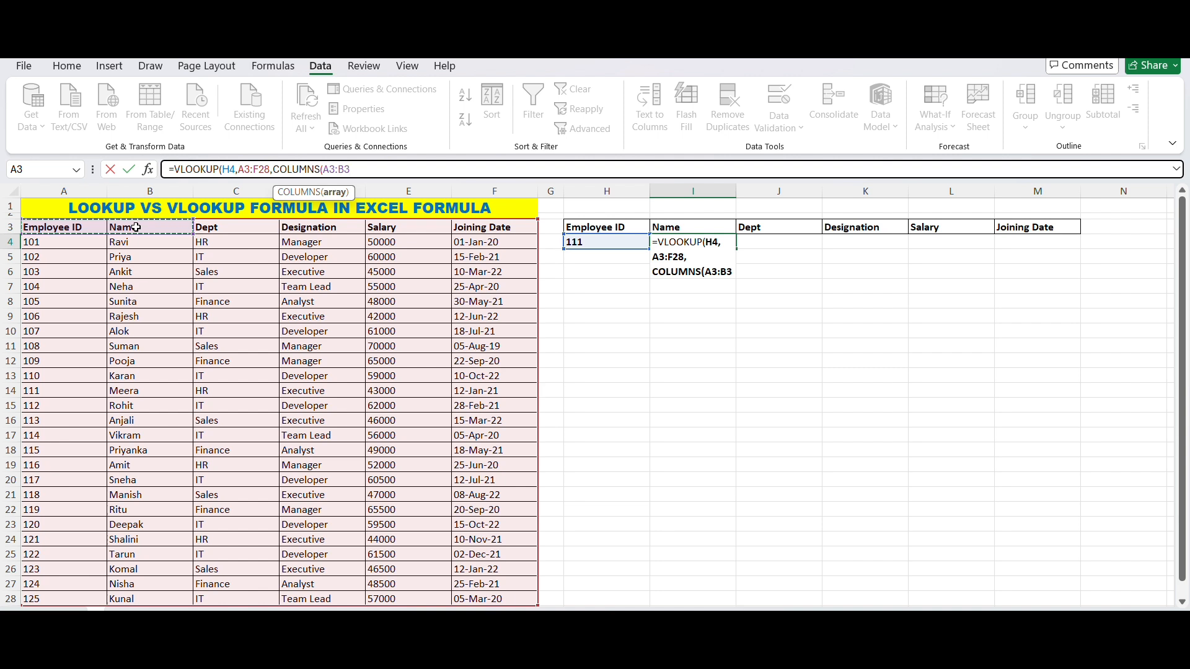
text(),)
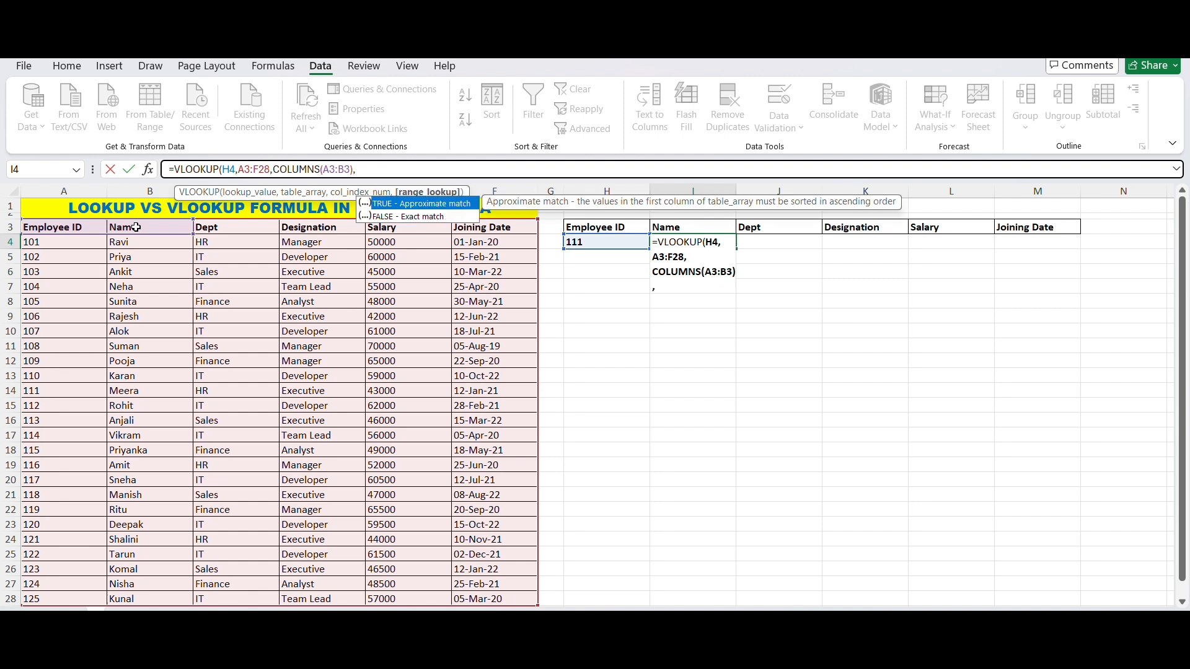
text(0))
key(Return)
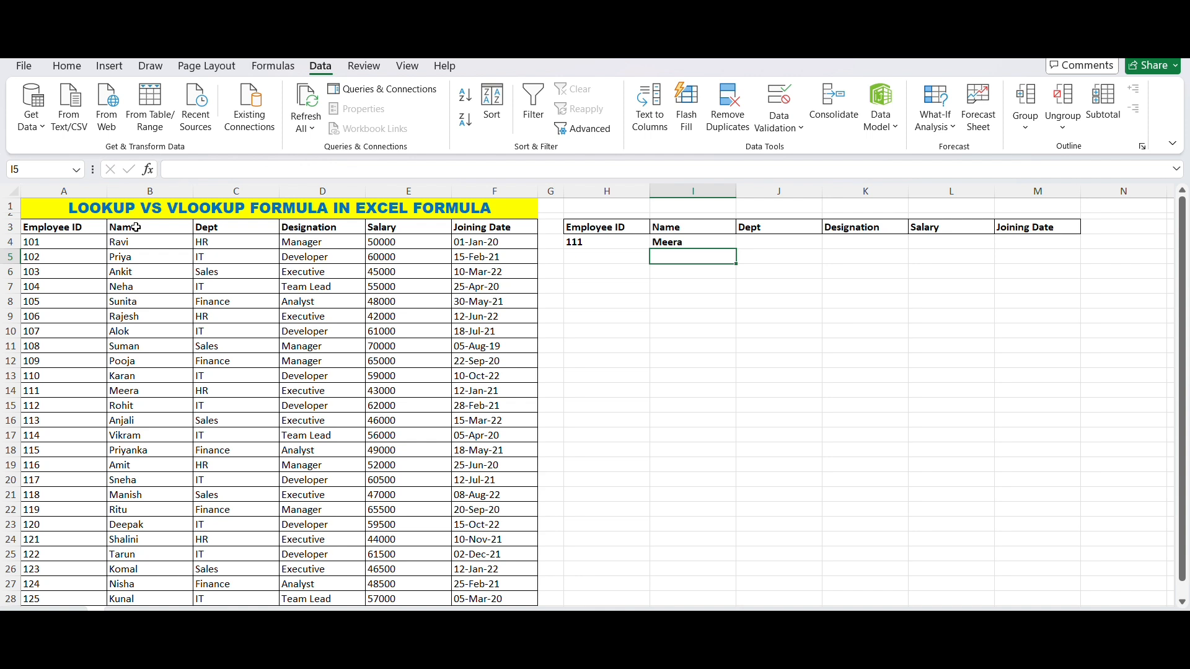
Fill the VLOOKUP formula from I4 across to M4, covering Dept, Designation, Salary and Joining Date.
click(671, 240)
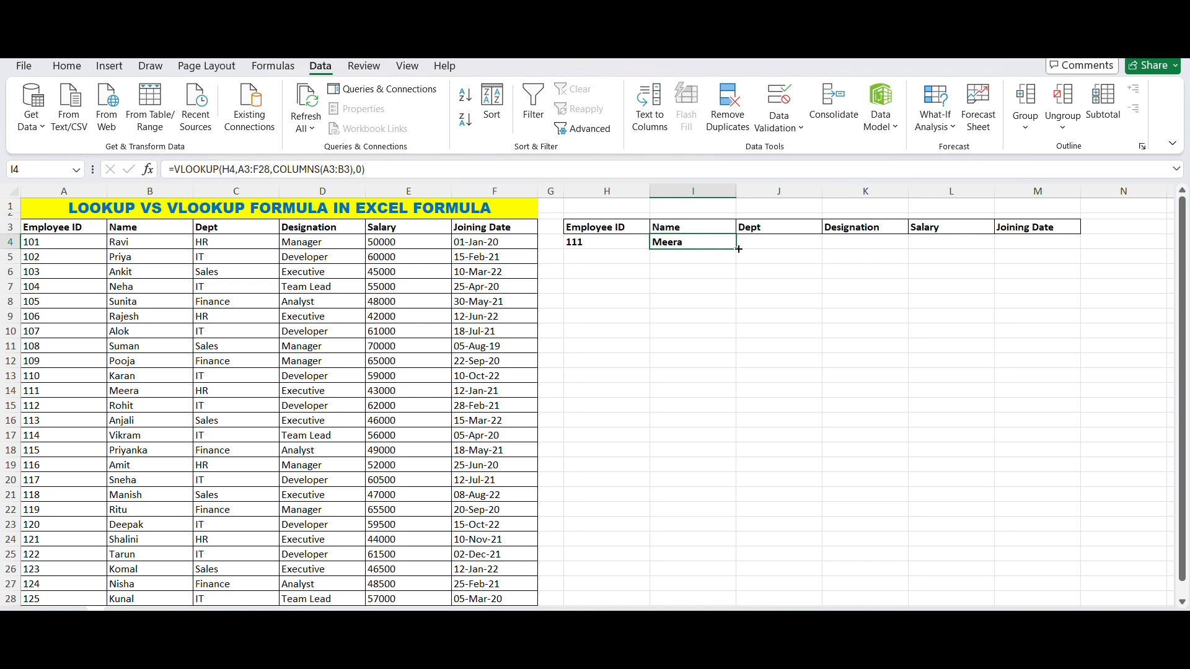
drag(739, 249, 1071, 263)
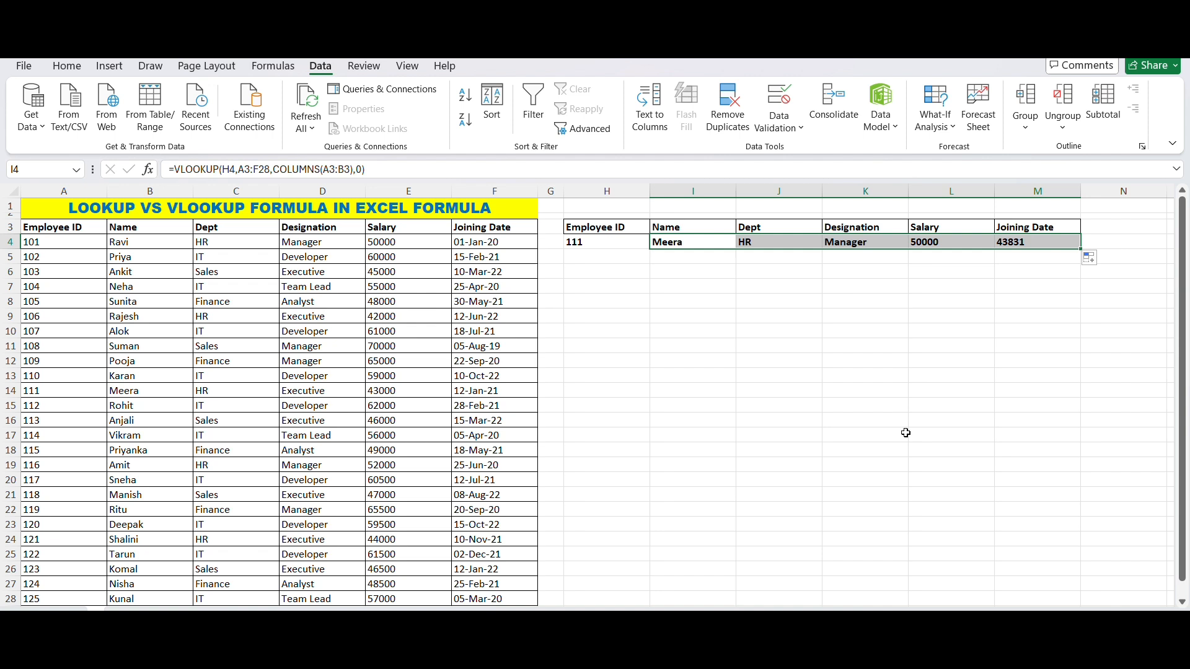
click(730, 280)
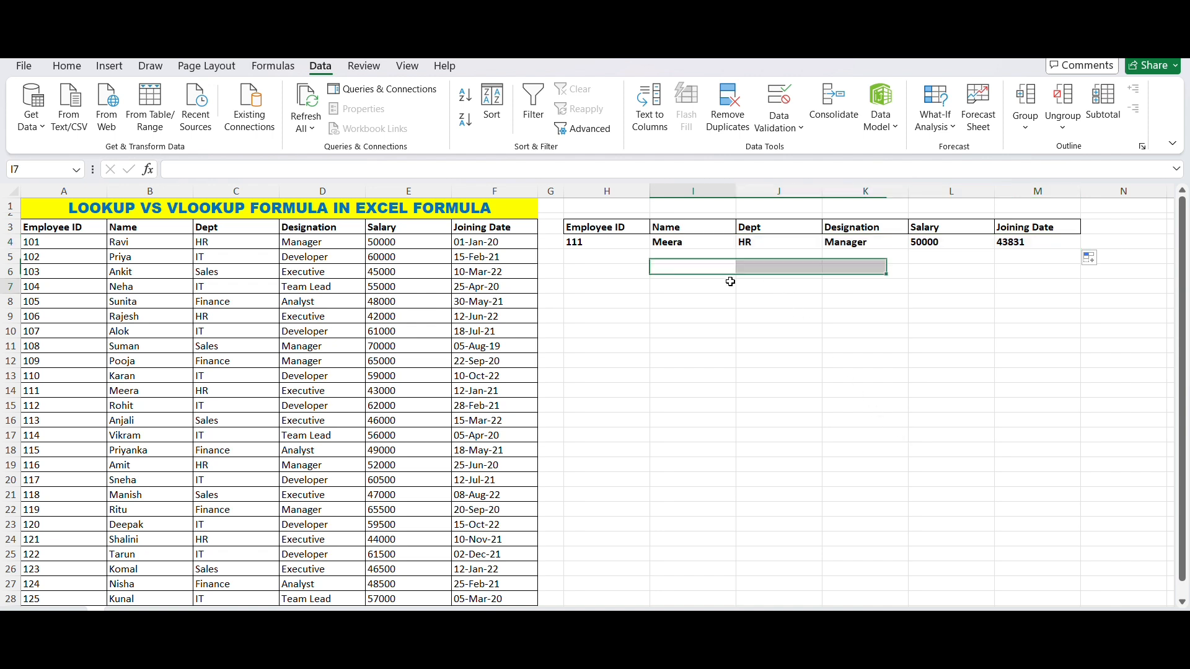
click(669, 238)
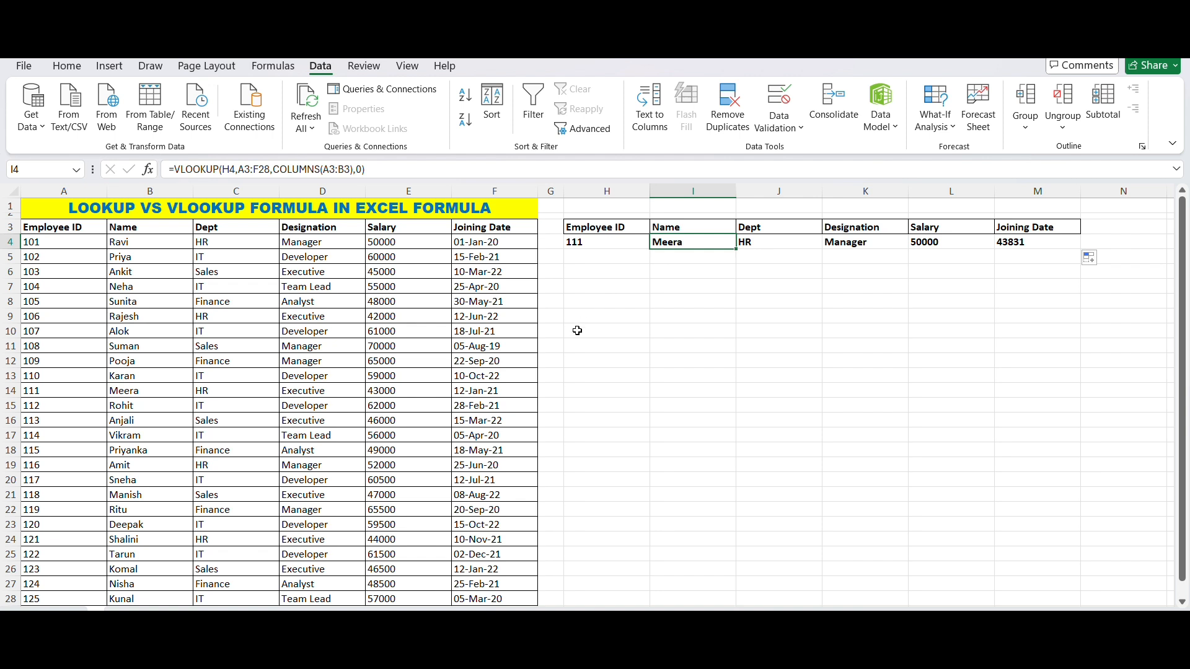
Choose 114 and 118 in turn from the dropdown list in H4 to test the VLOOKUP row.
click(594, 245)
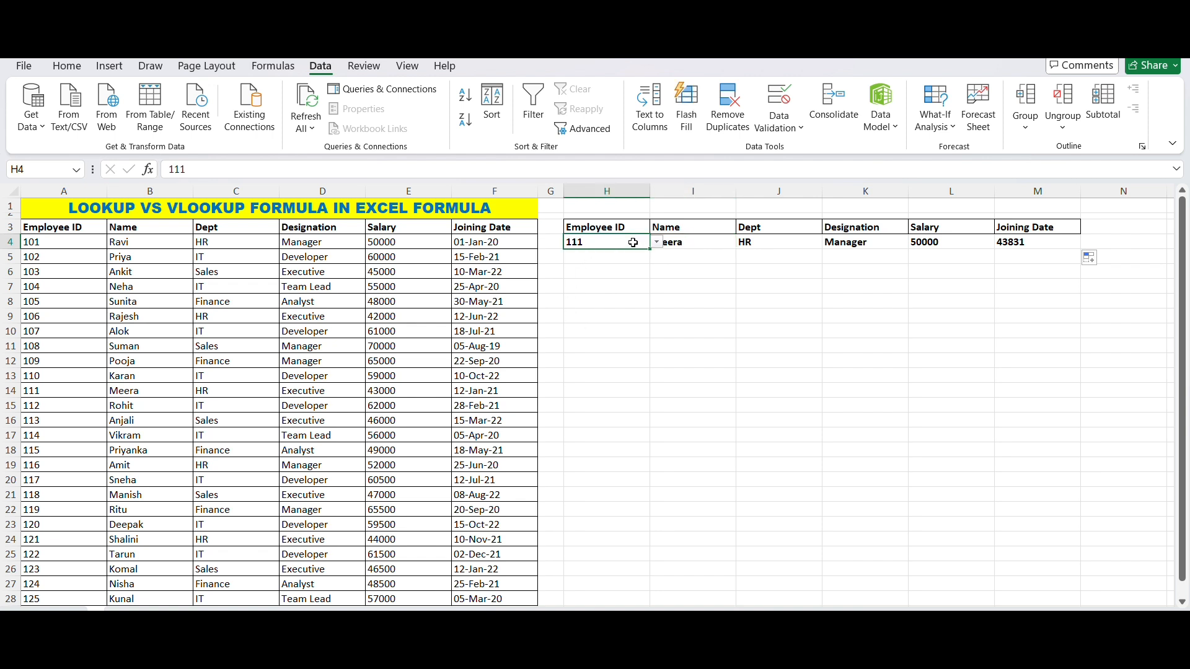
click(657, 243)
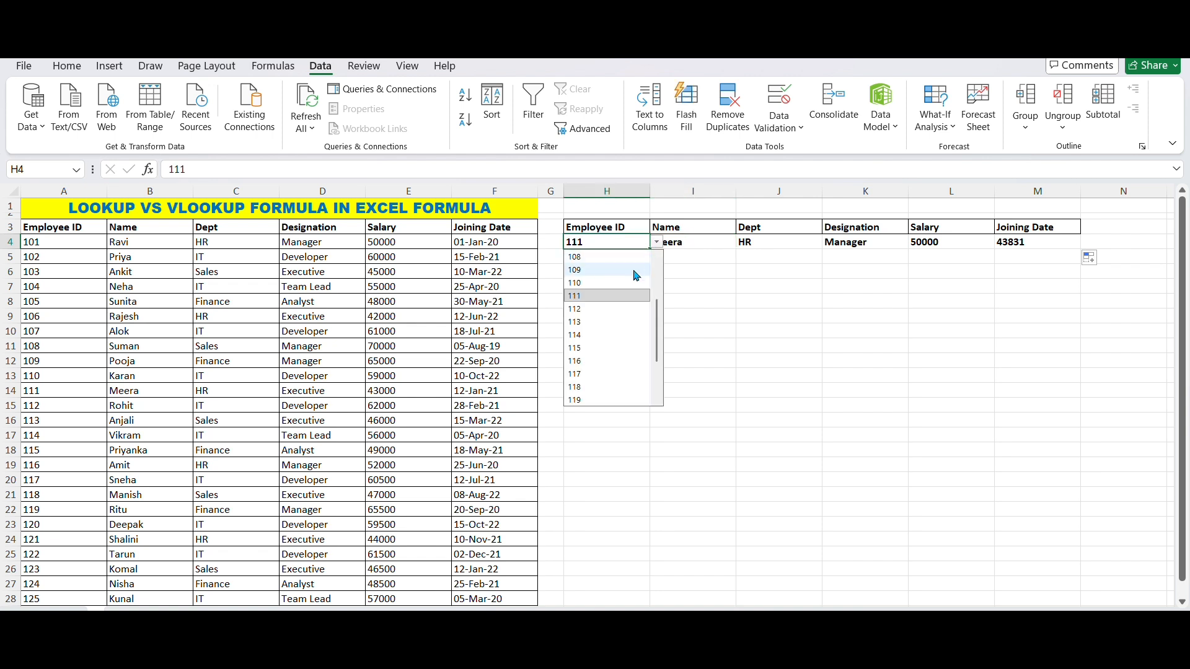
click(594, 337)
click(657, 243)
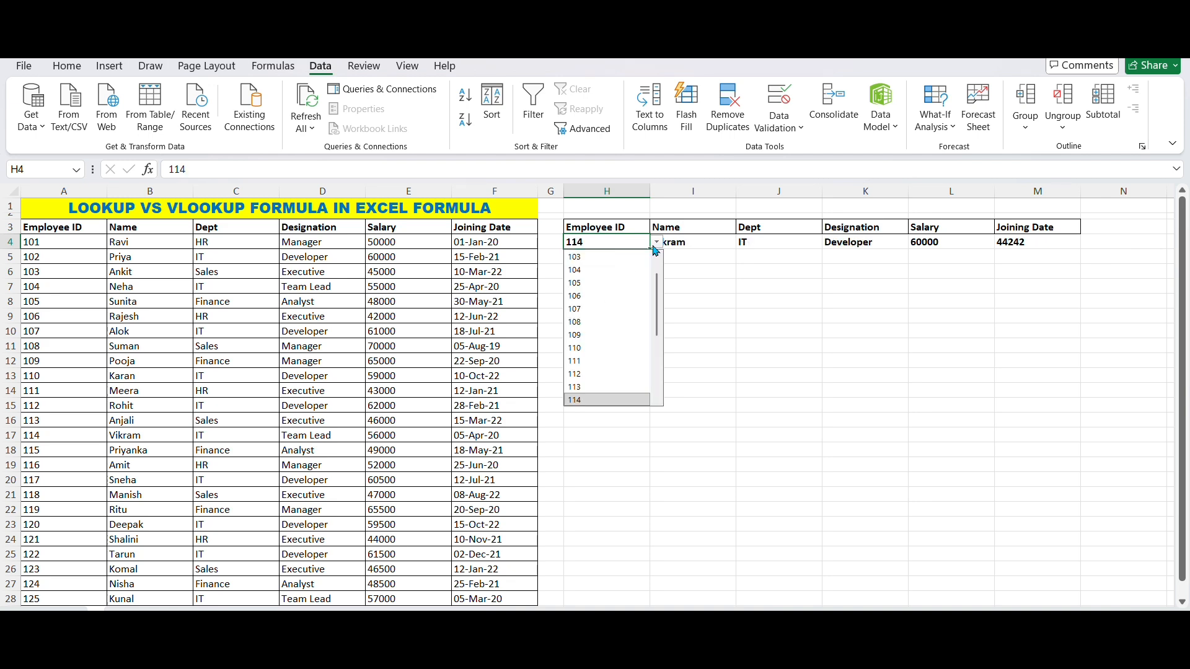
scroll(600, 370, down, 2)
click(592, 374)
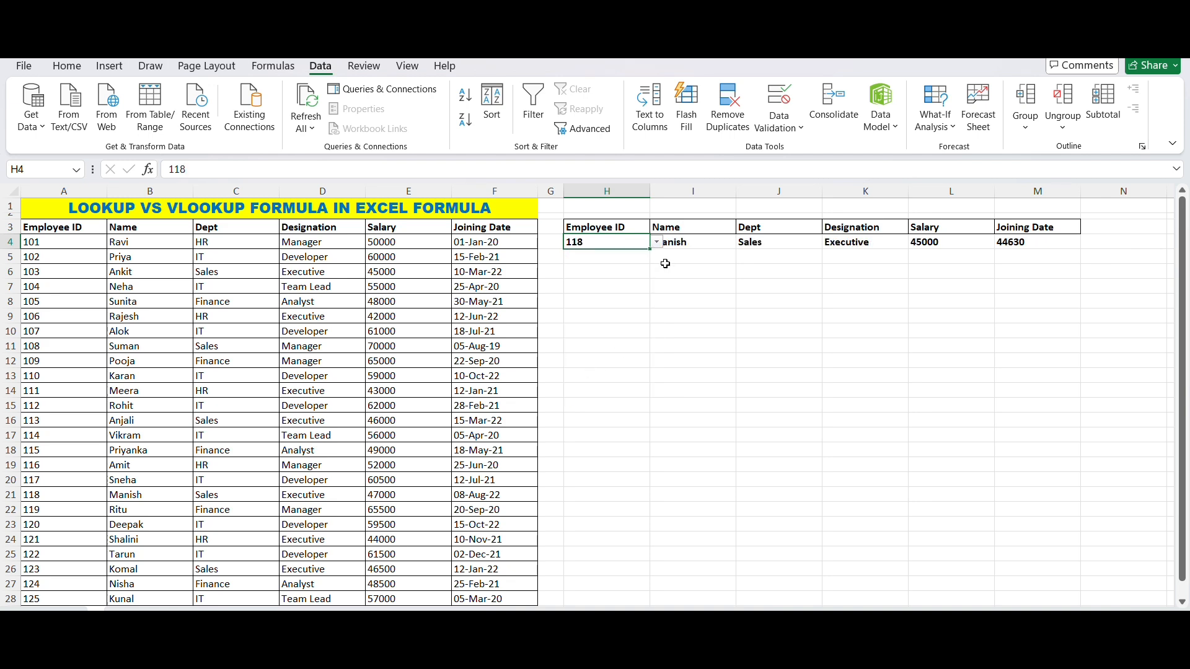
Test the VLOOKUP row with more employee IDs in H4, choosing 120, 116 and 107 in turn.
click(657, 243)
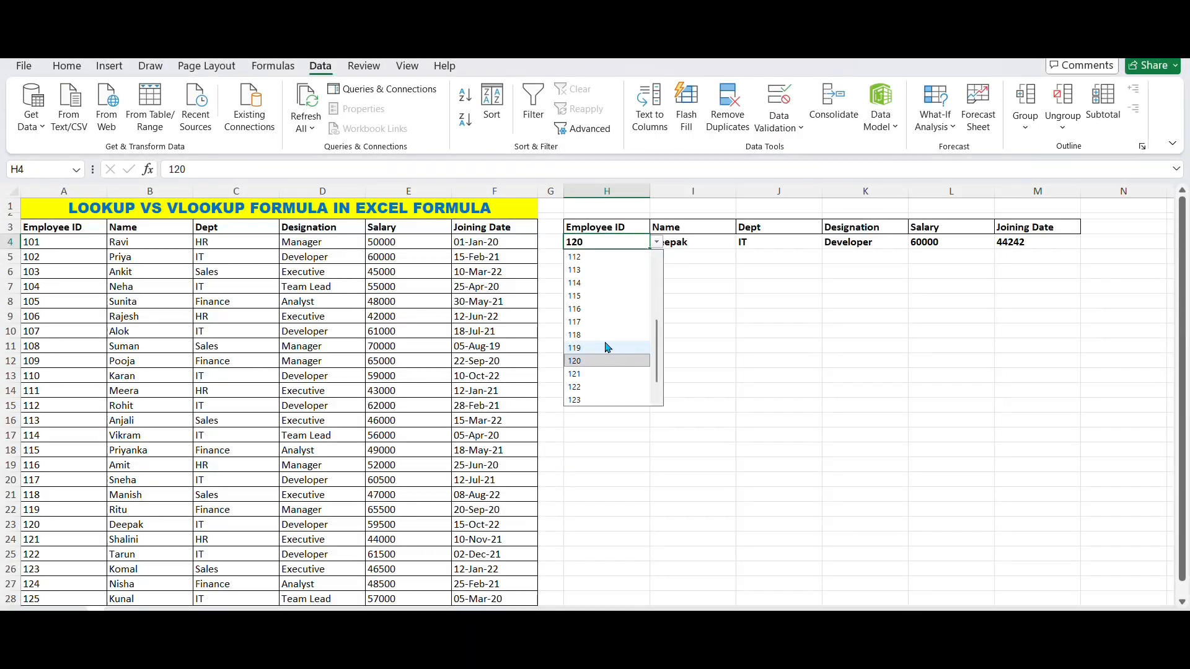
click(601, 309)
click(657, 243)
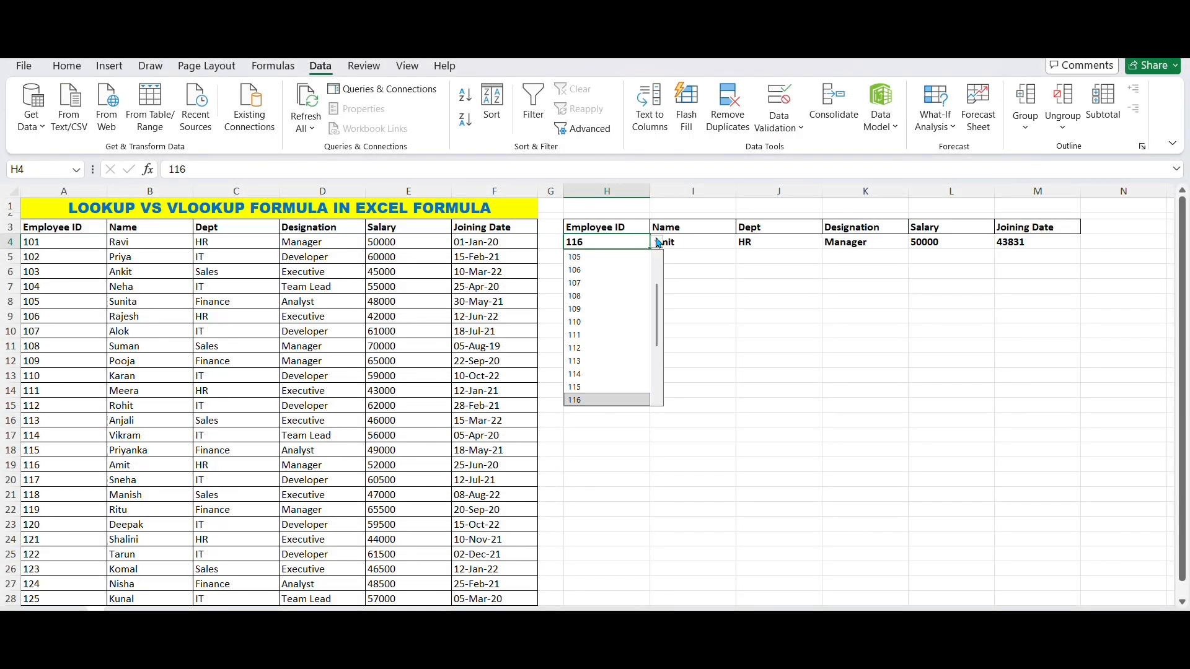
click(629, 283)
click(675, 313)
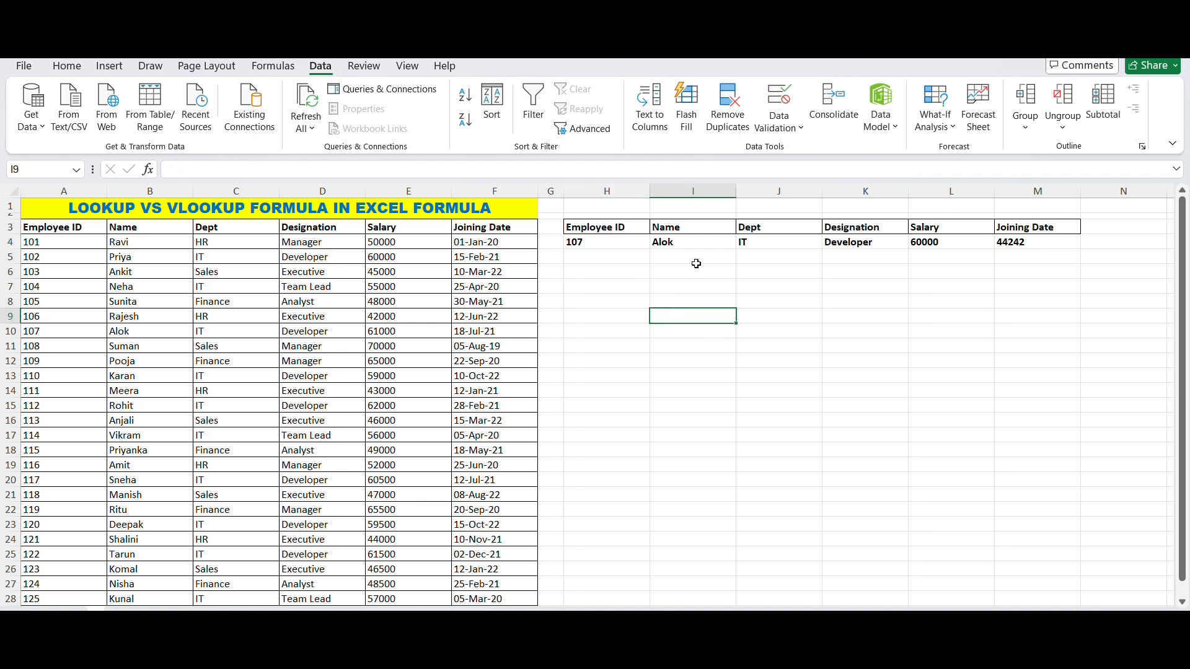
Choose 102 and finally 101 from the Employee ID dropdown in H4 to check the VLOOKUP row.
click(614, 242)
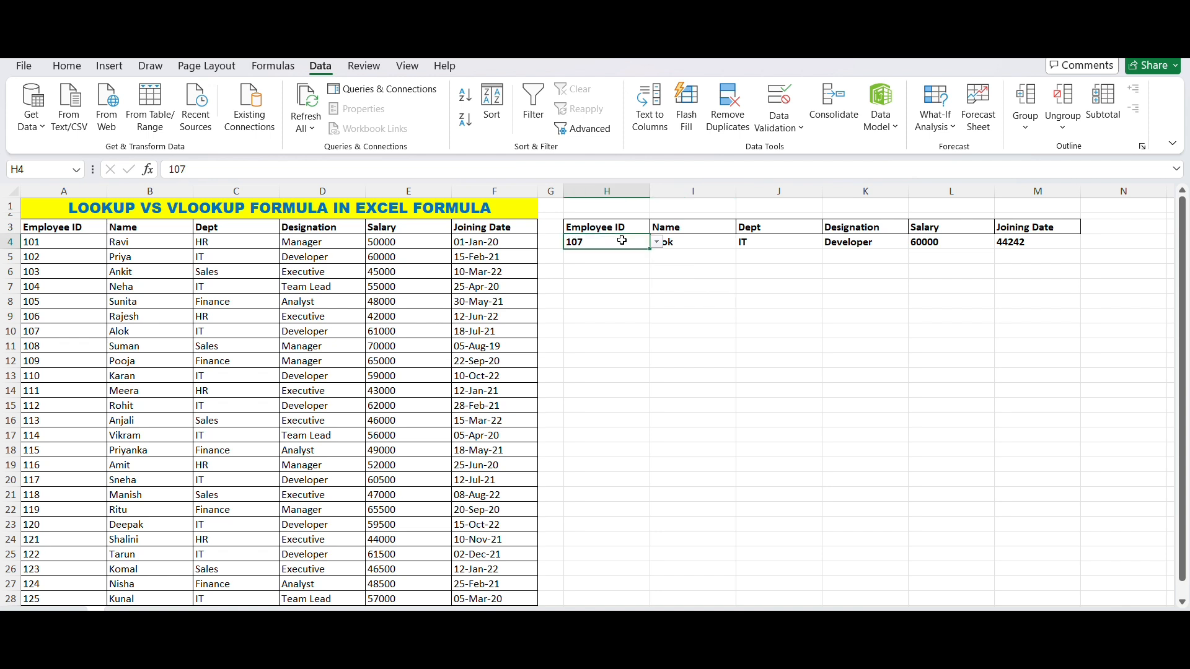
click(656, 243)
click(616, 270)
click(655, 243)
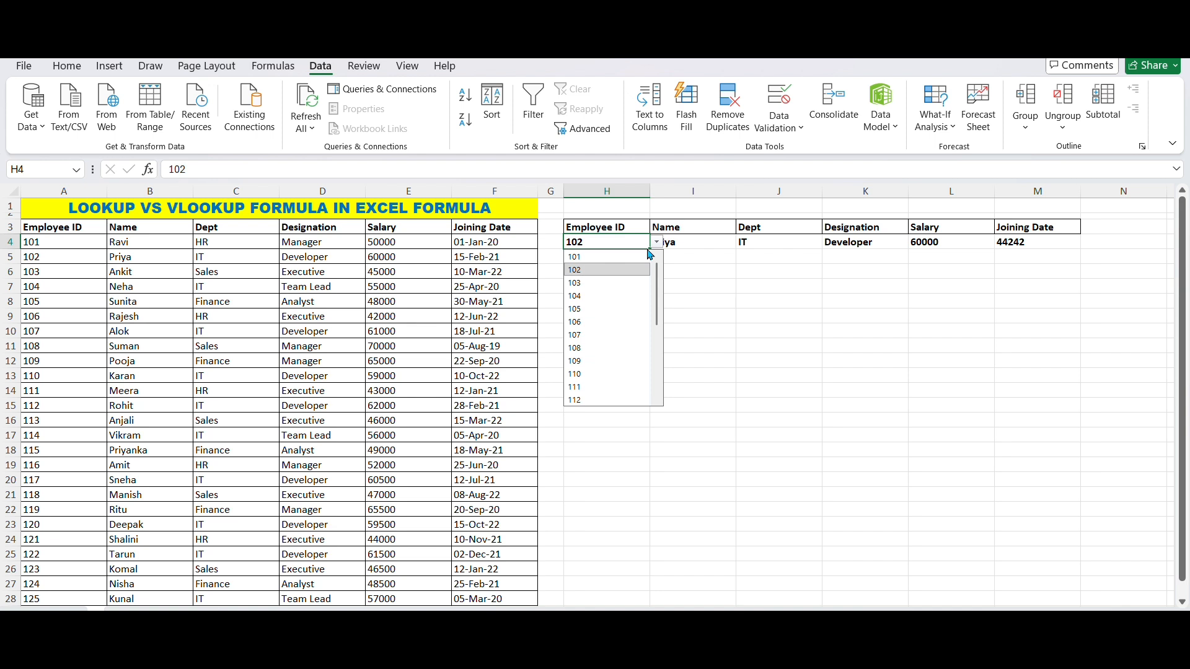
click(622, 257)
click(704, 308)
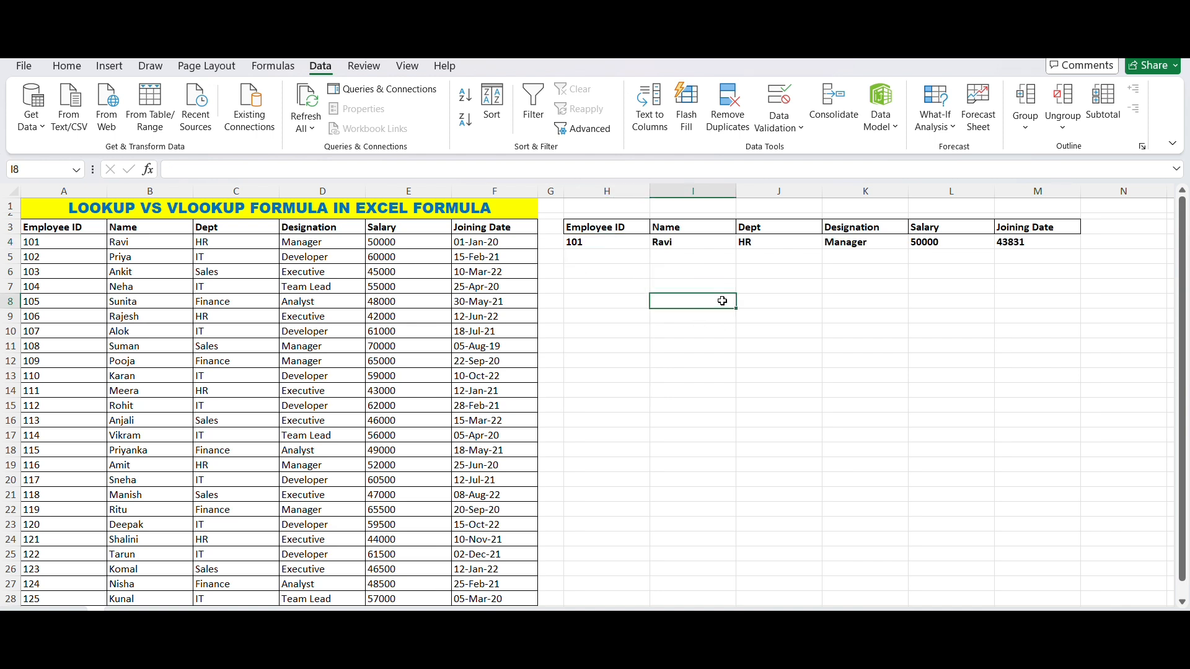